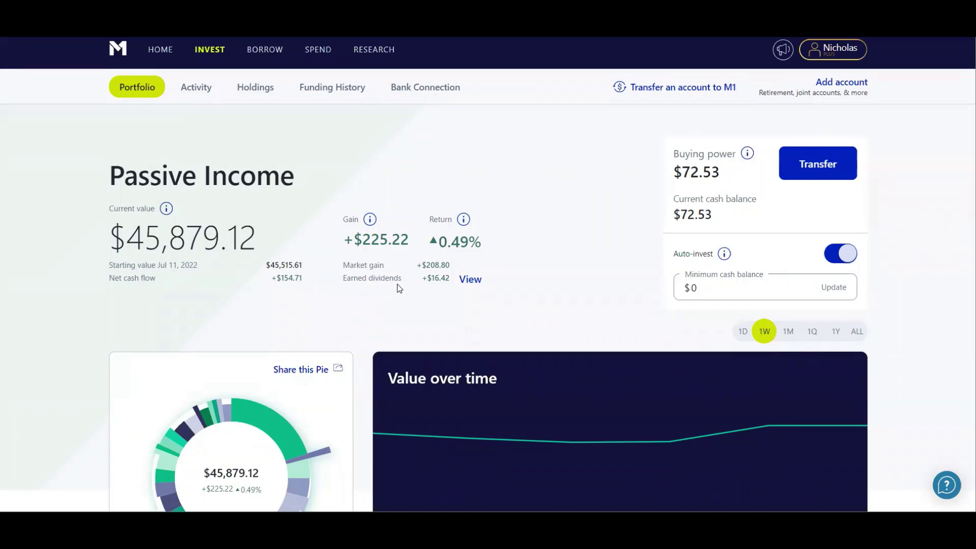
Review the Jul 11 Morning Trading SCHD buy in Activity, then return to the Portfolio overview
click(202, 91)
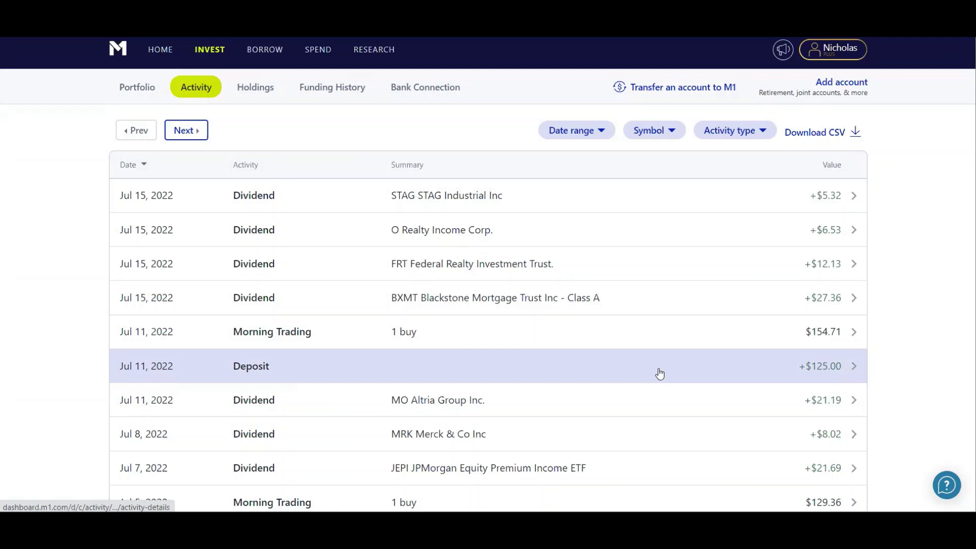
click(655, 342)
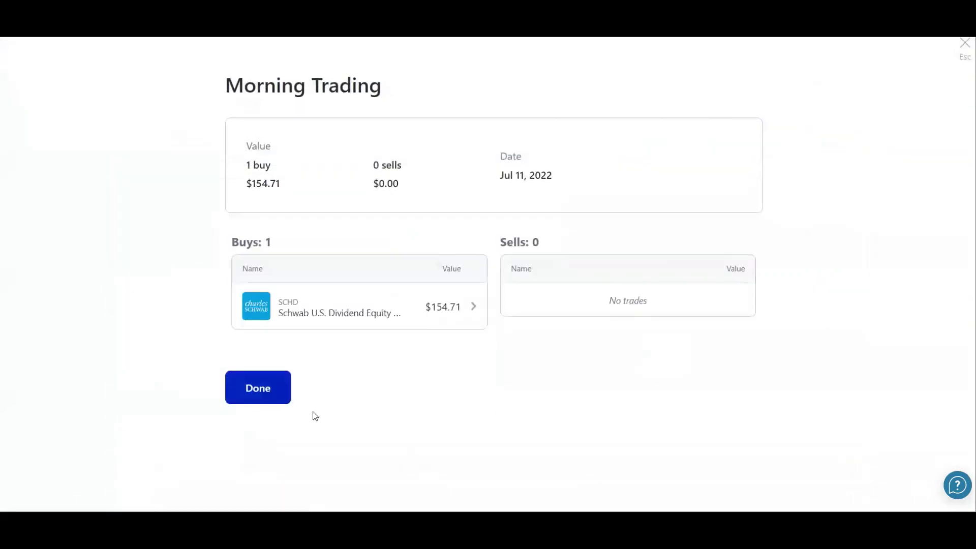
click(280, 395)
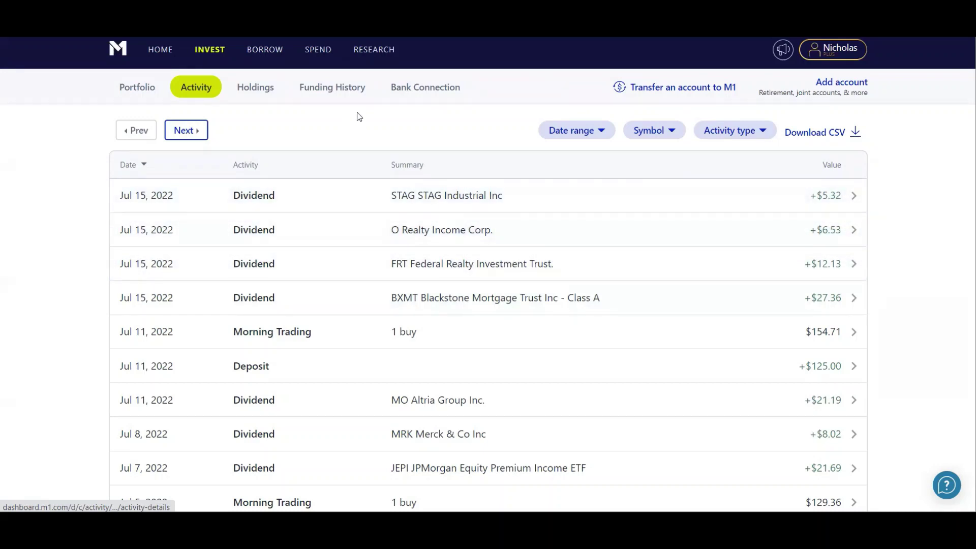
click(120, 95)
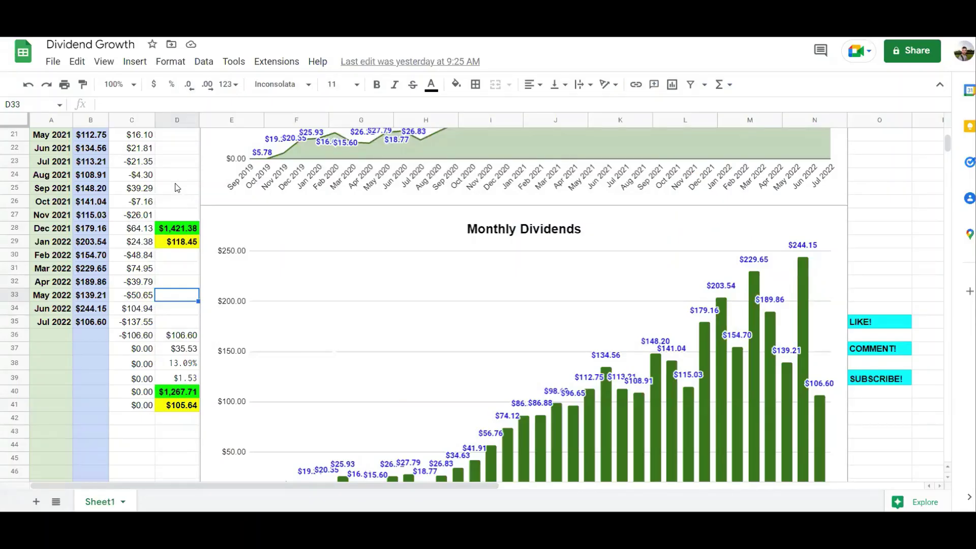
Scroll the Dividend Growth sheet down until the whole Monthly Dividends chart is visible
scroll(176, 187, down, 2)
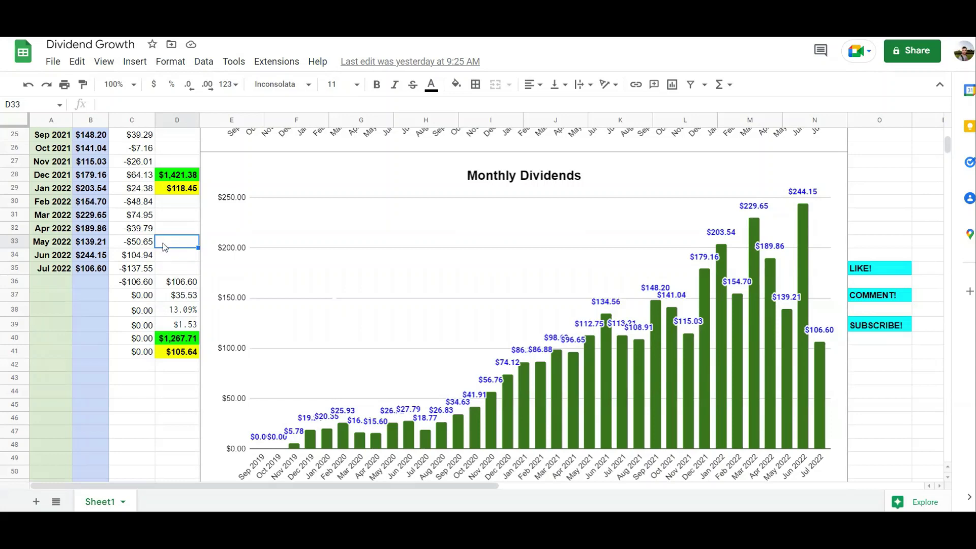
click(79, 353)
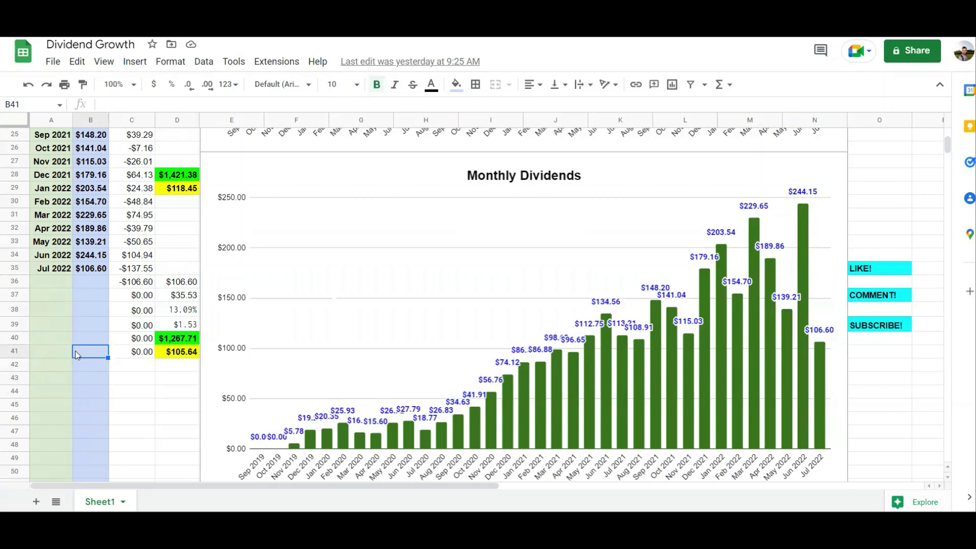
click(184, 356)
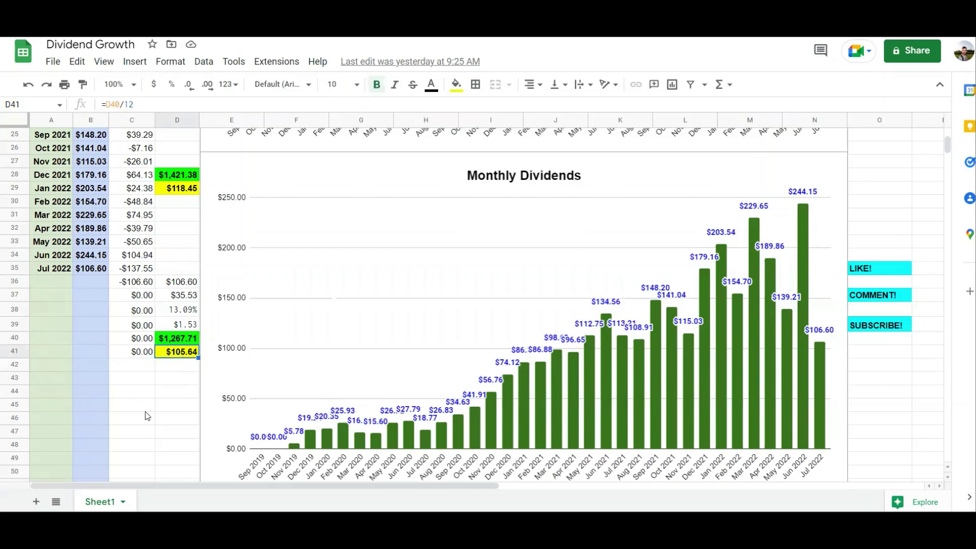
click(196, 369)
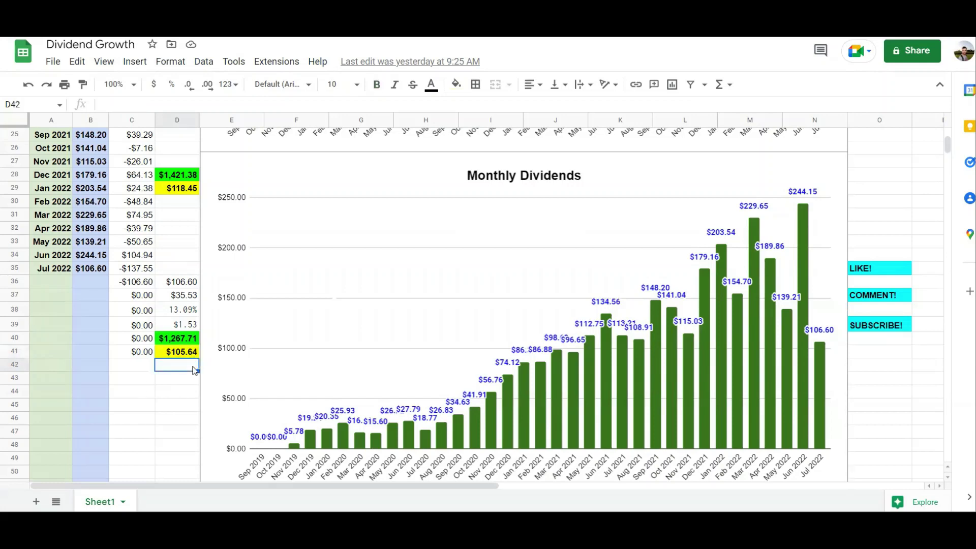
click(182, 341)
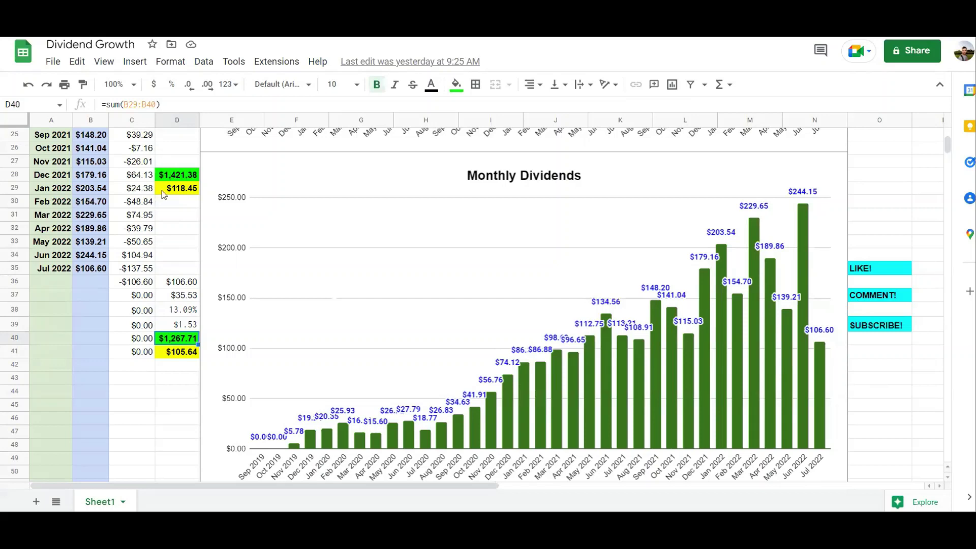
click(175, 243)
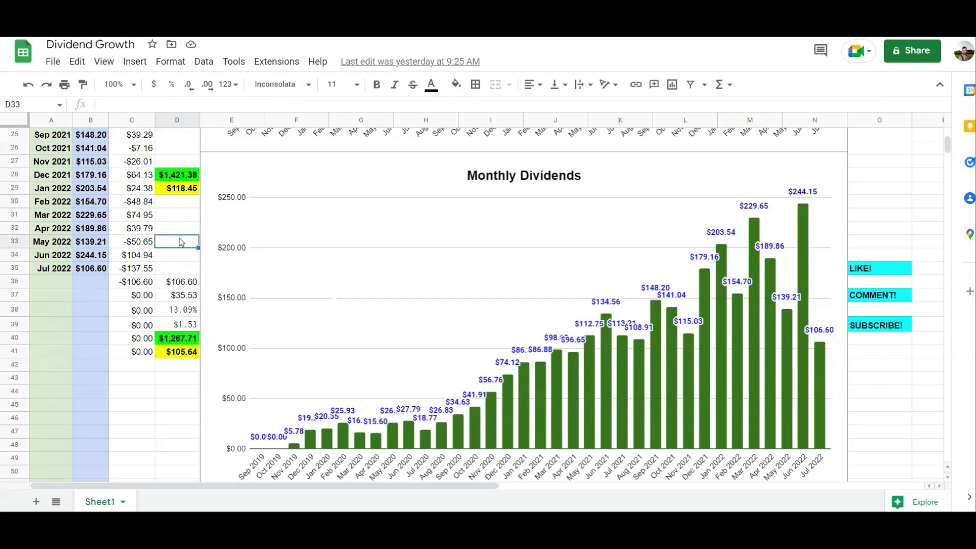
click(194, 259)
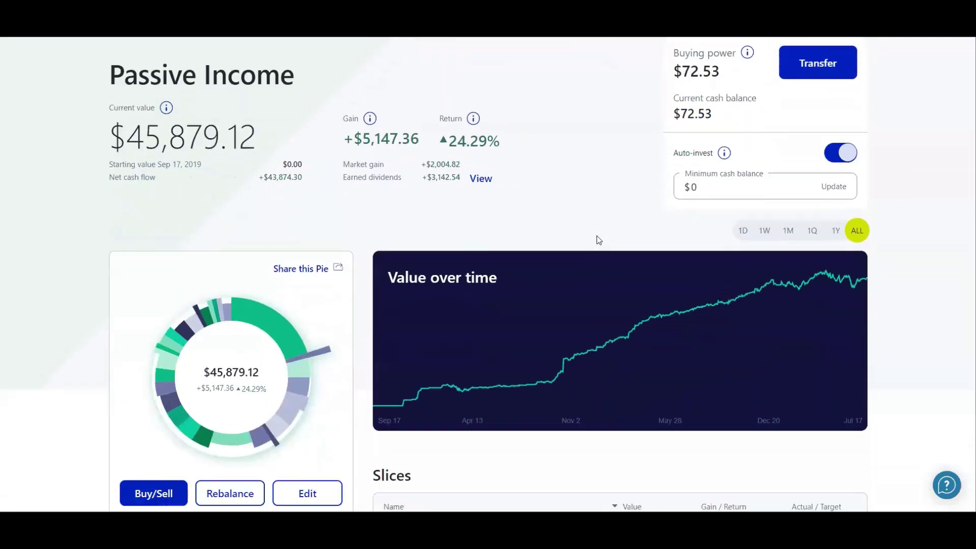
Open the Quadfecta slice ($7,118.13, -18.95%) and scroll to its four slices
scroll(600, 239, down, 1)
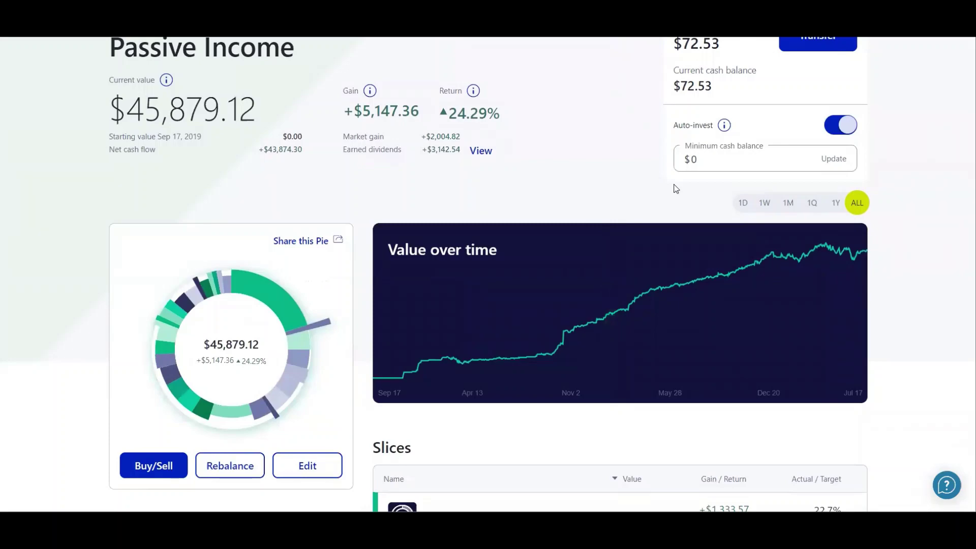
scroll(922, 227, down, 5)
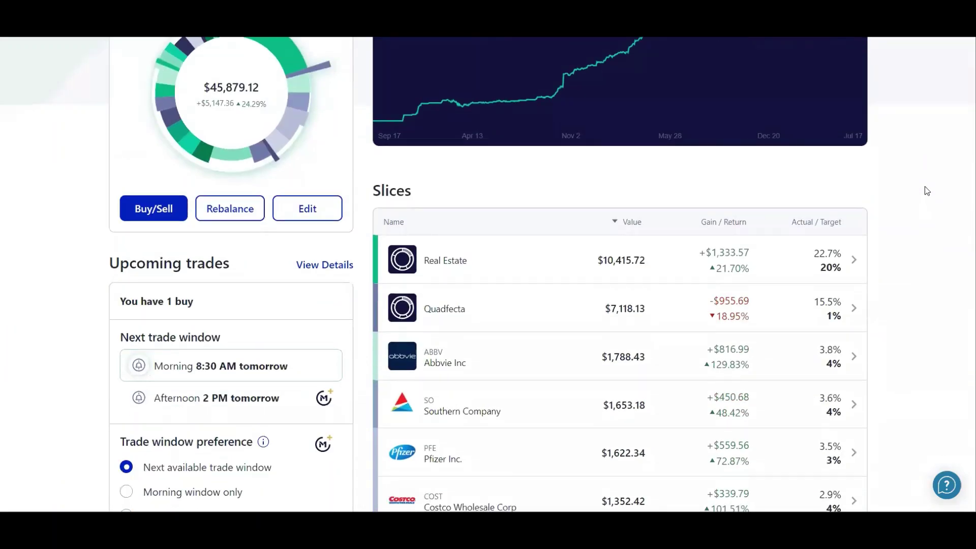
scroll(662, 219, down, 1)
click(626, 242)
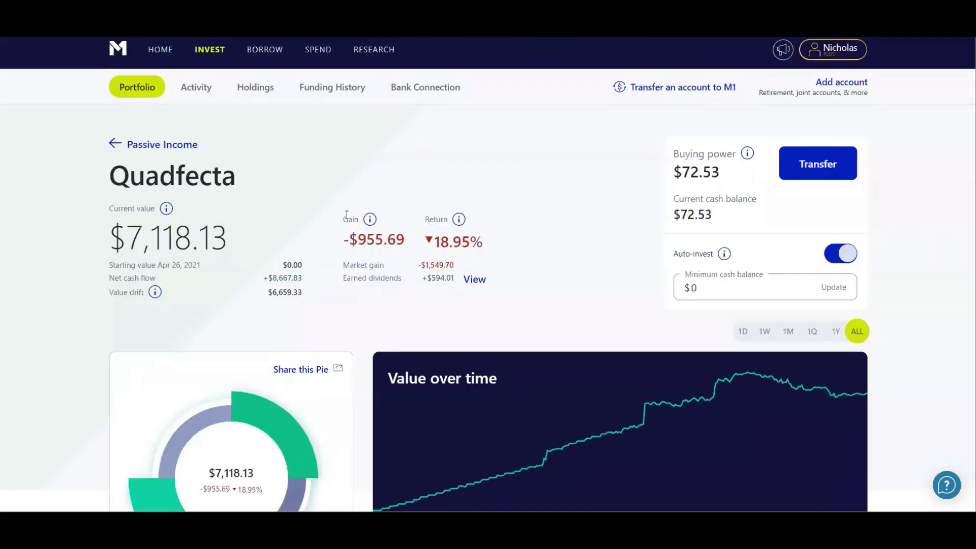
scroll(849, 235, down, 9)
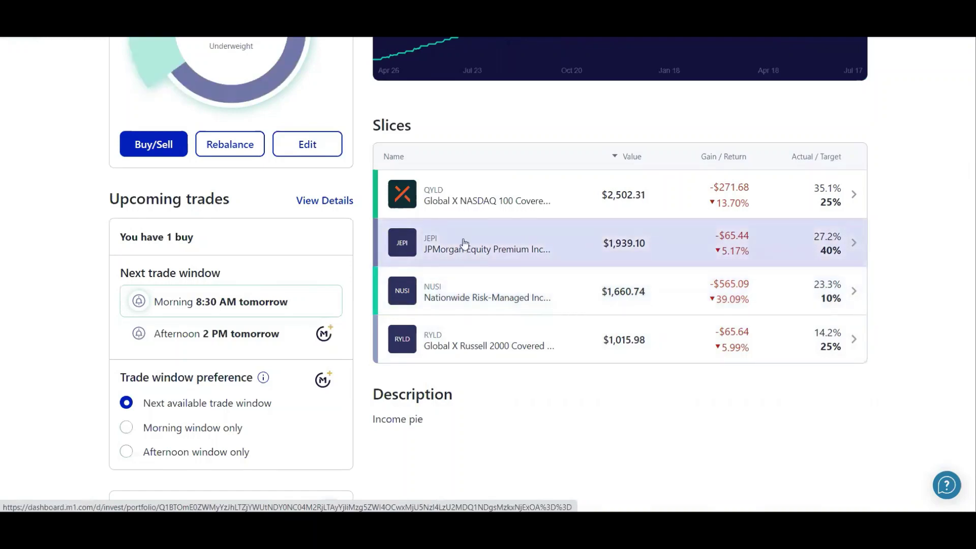
Open the NUSI slice and review its $1,660.74 position and latest news
click(518, 298)
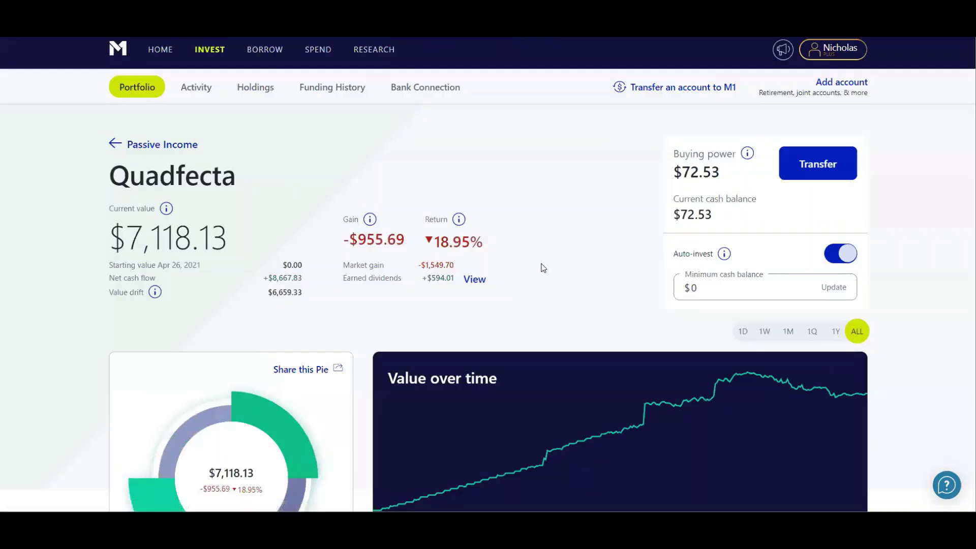
scroll(540, 234, down, 1)
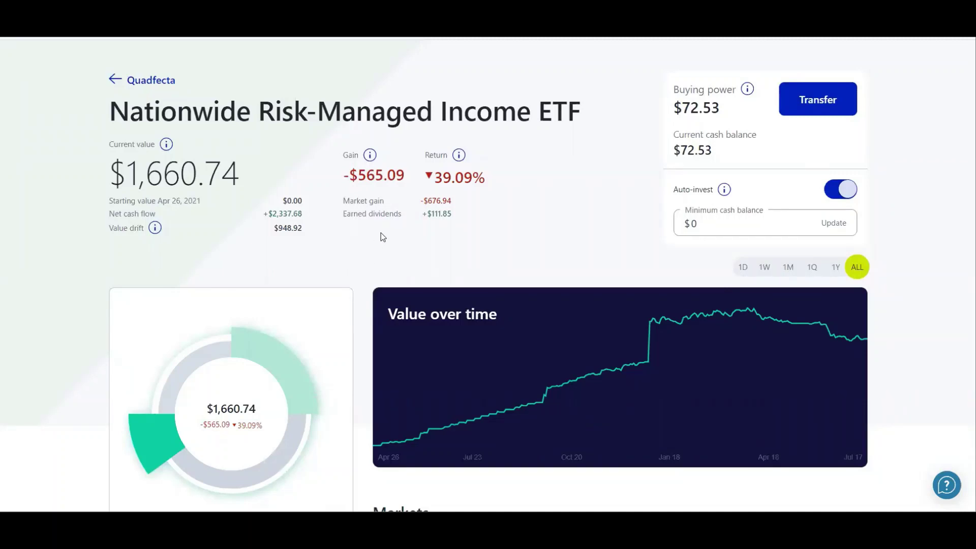
scroll(361, 200, down, 9)
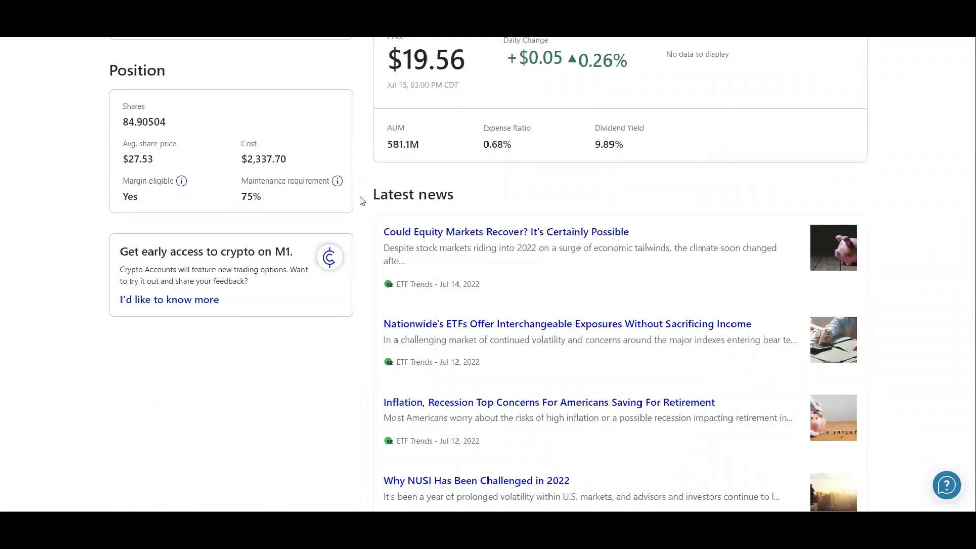
scroll(362, 200, up, 9)
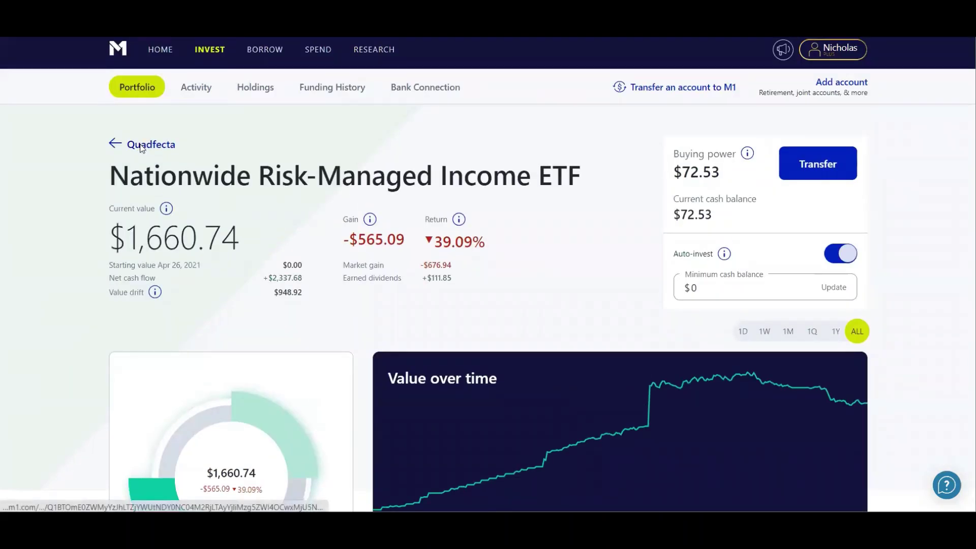
Navigate back from the NUSI holding to the Quadfecta pie
click(142, 147)
scroll(370, 228, down, 3)
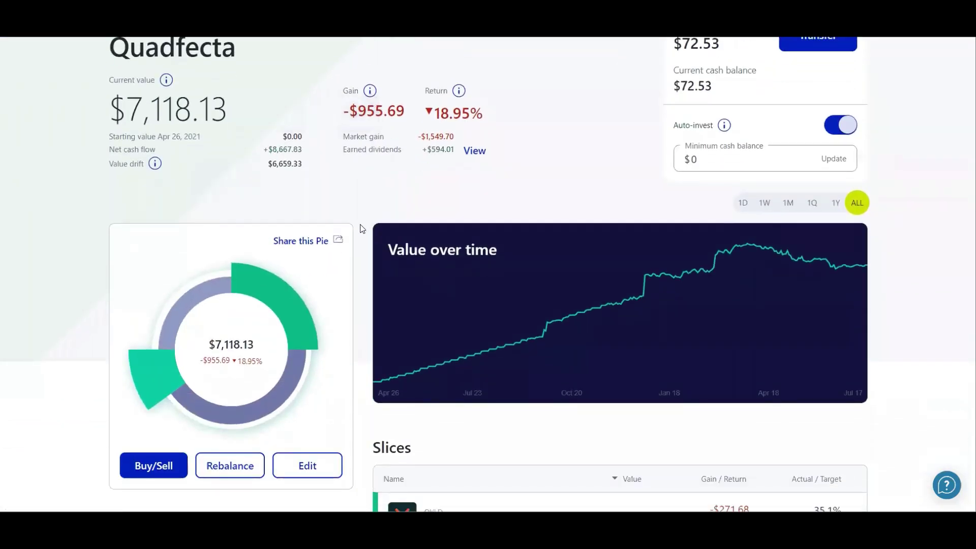
scroll(340, 217, up, 2)
scroll(343, 223, down, 5)
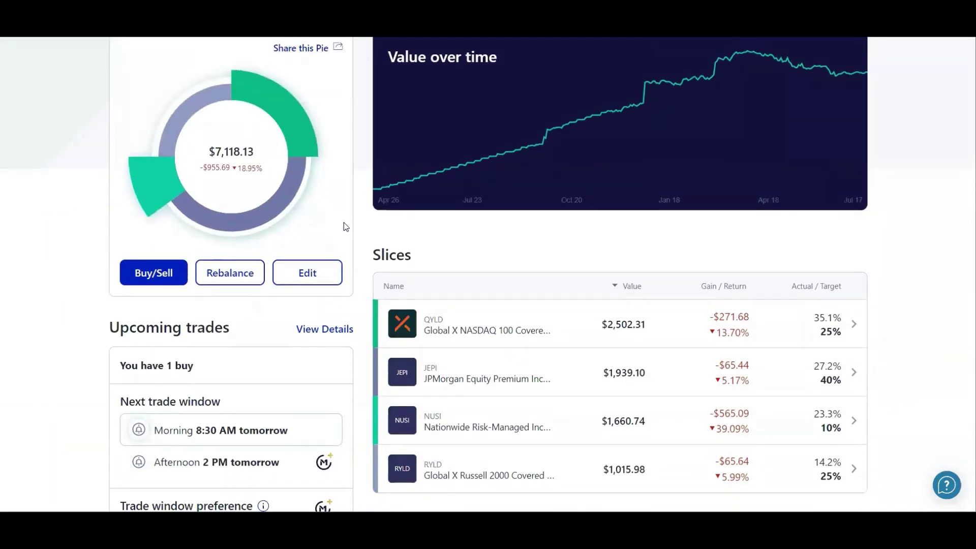
scroll(344, 227, up, 6)
Return to the Passive Income pie and scroll down to its Slices table
click(168, 147)
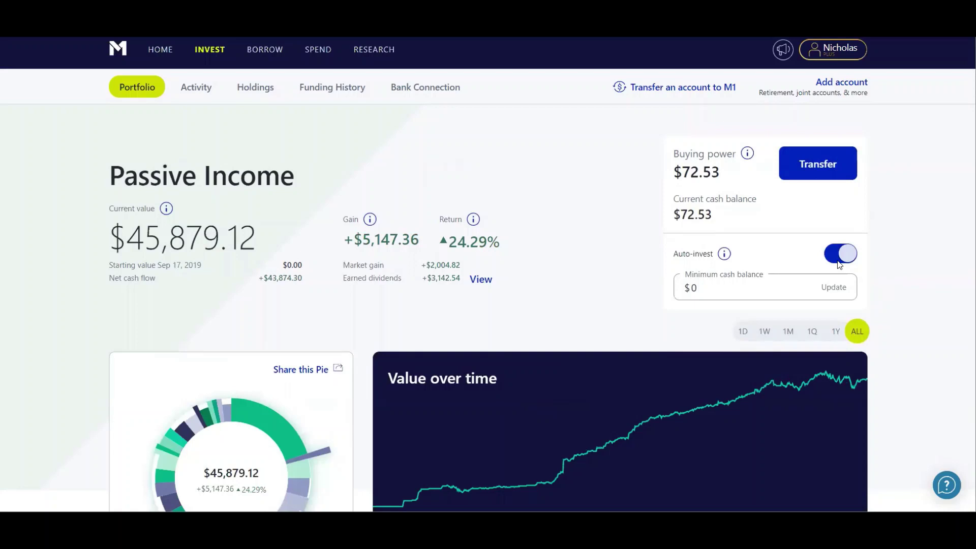
scroll(949, 216, down, 3)
scroll(946, 210, up, 1)
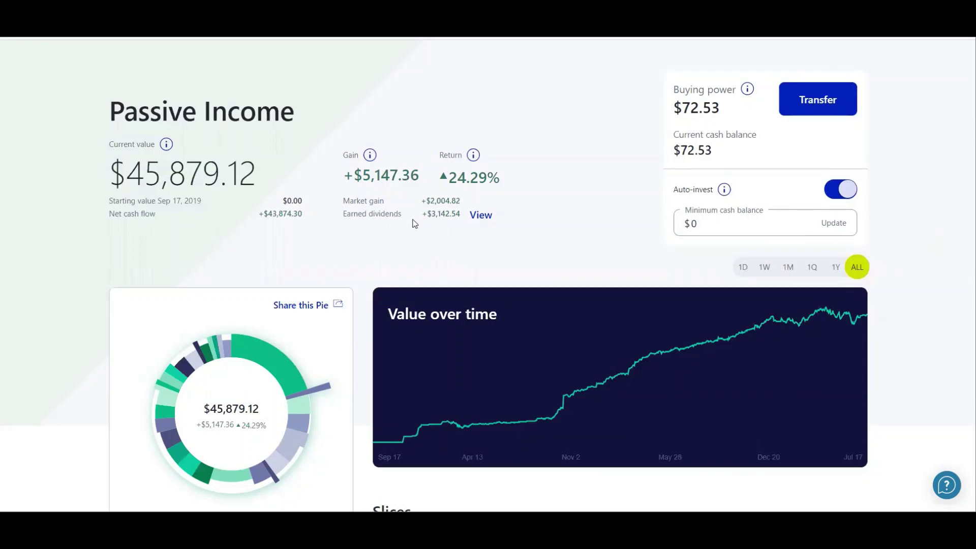
scroll(408, 234, down, 1)
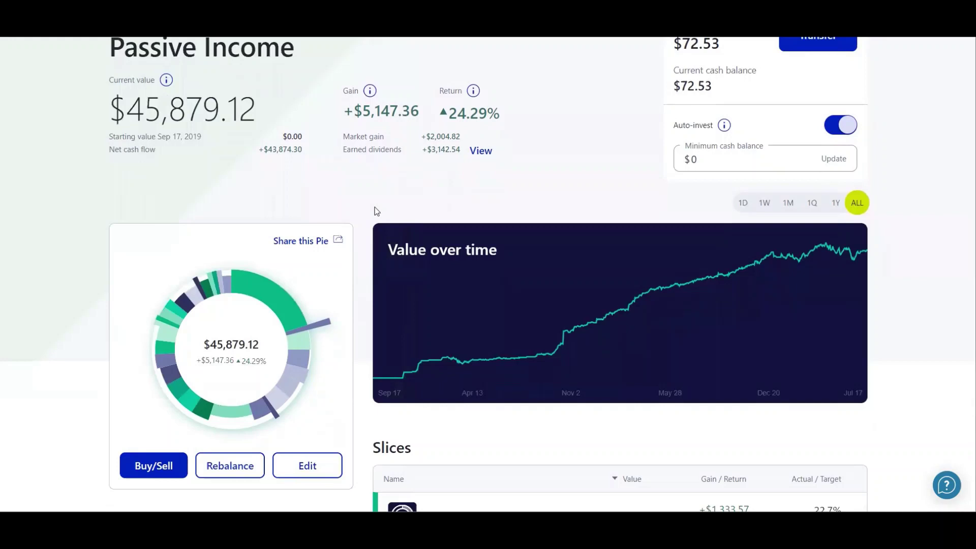
scroll(375, 206, up, 1)
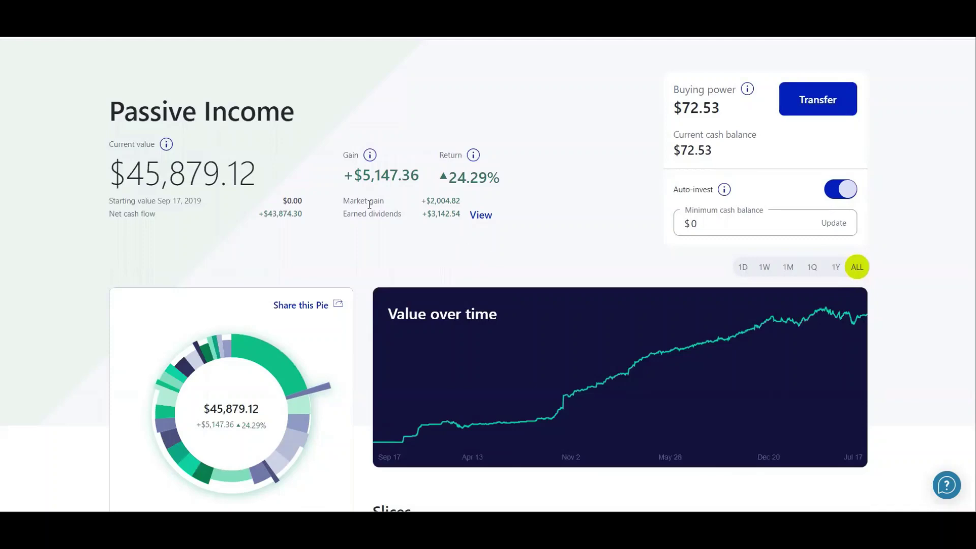
scroll(369, 205, down, 3)
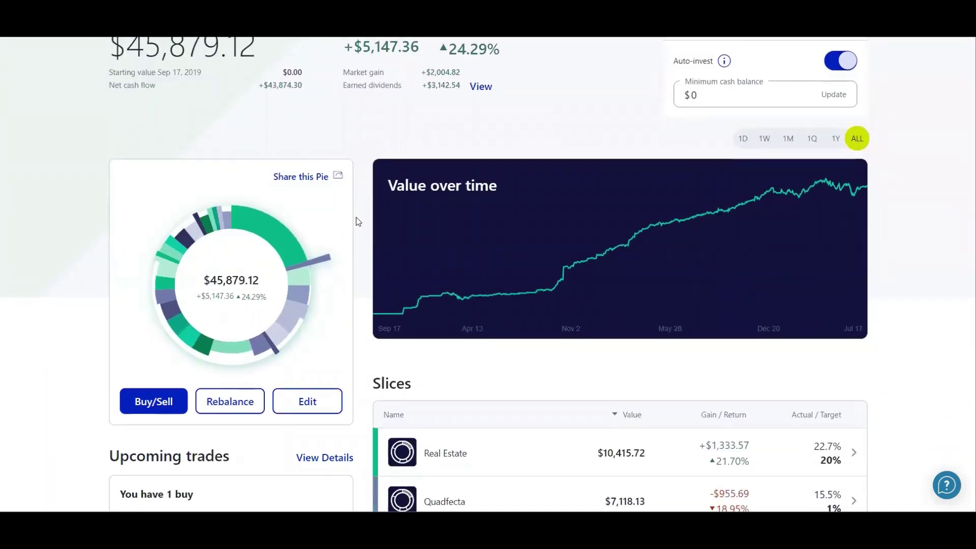
mouse_move(376, 316)
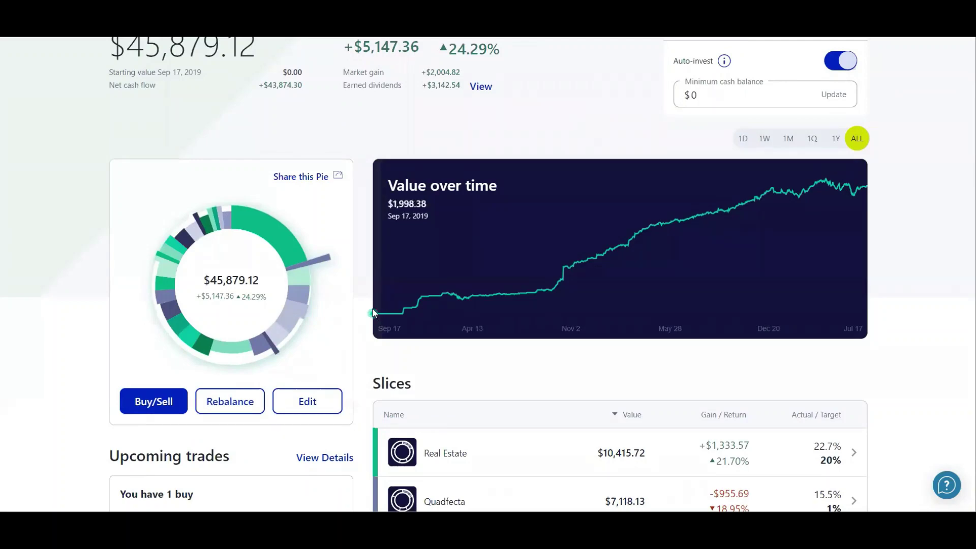
Look through the Passive Income slices, then open the pie's Edit page to see target percentages
scroll(348, 131, down, 5)
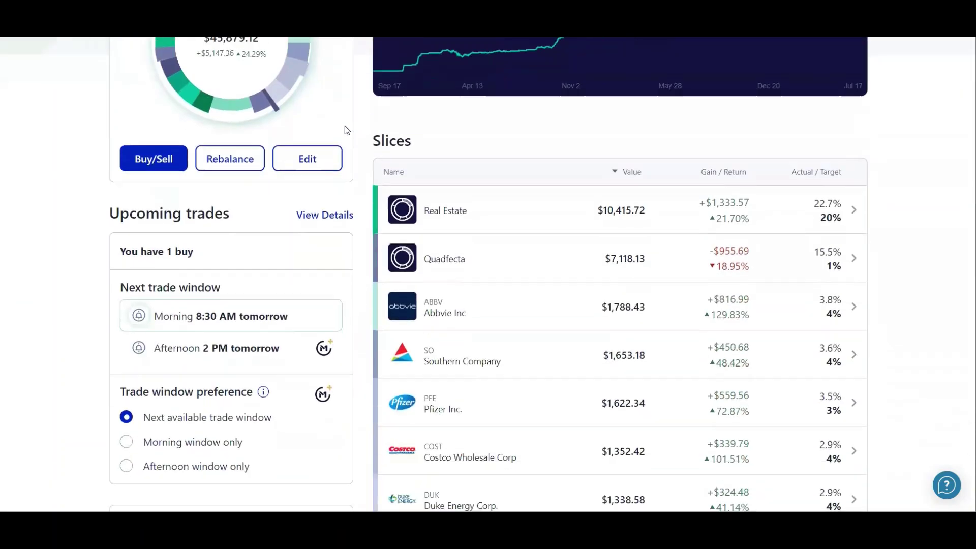
scroll(345, 127, down, 9)
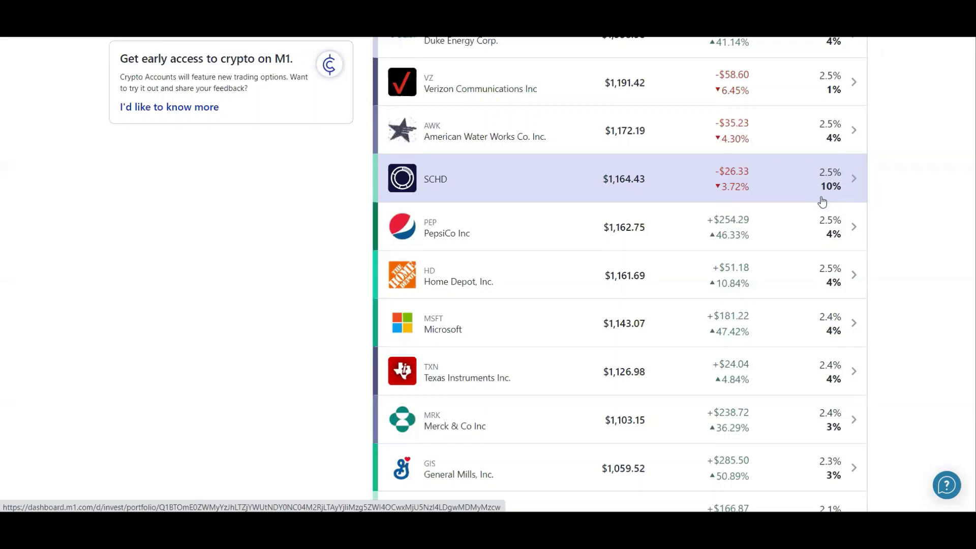
scroll(823, 202, up, 12)
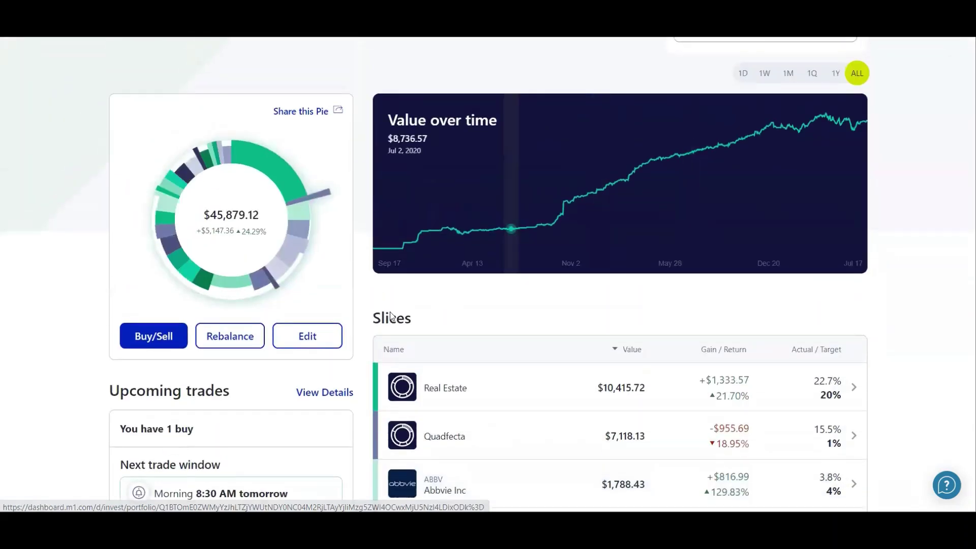
click(283, 342)
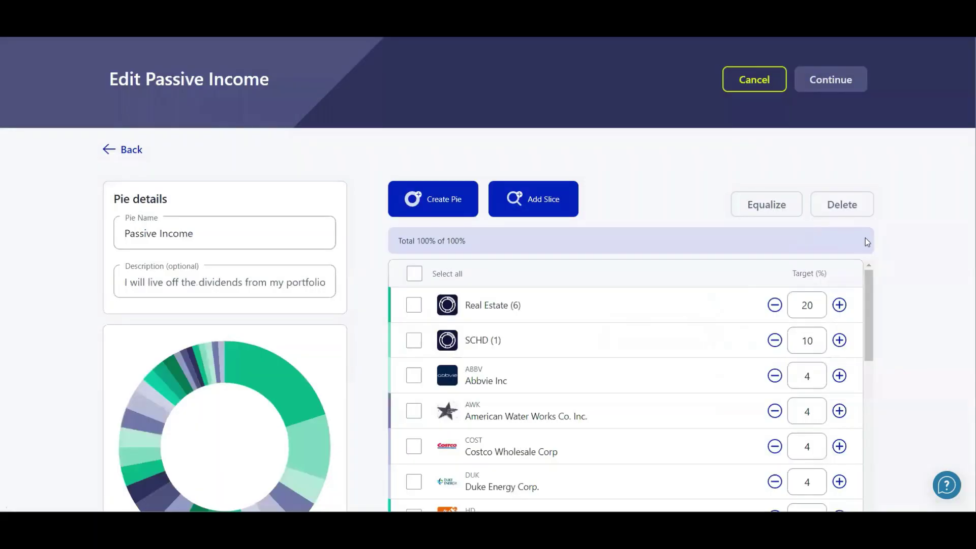
Review the slice targets such as Real Estate 20% and SCHD 10%, then go Back unchanged
scroll(867, 242, down, 2)
scroll(761, 260, down, 10)
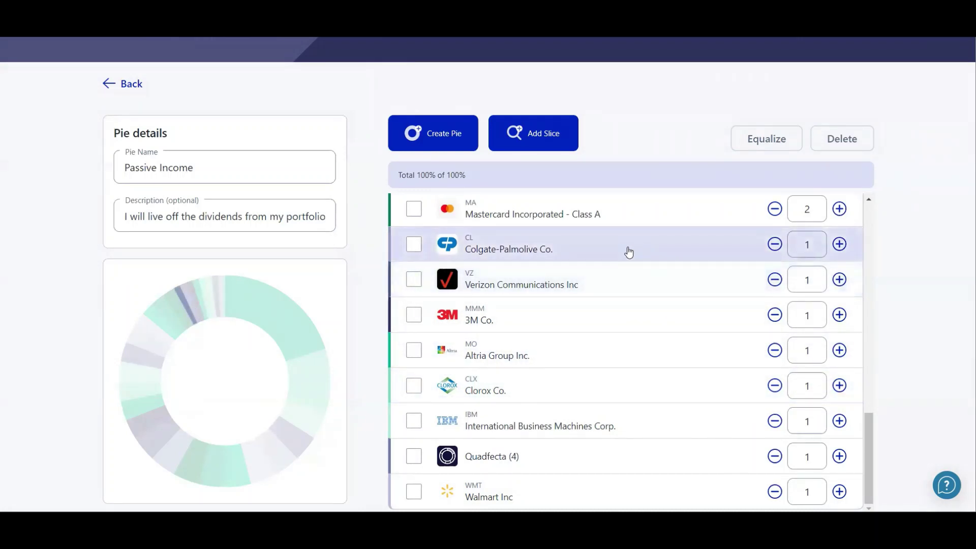
scroll(629, 252, up, 4)
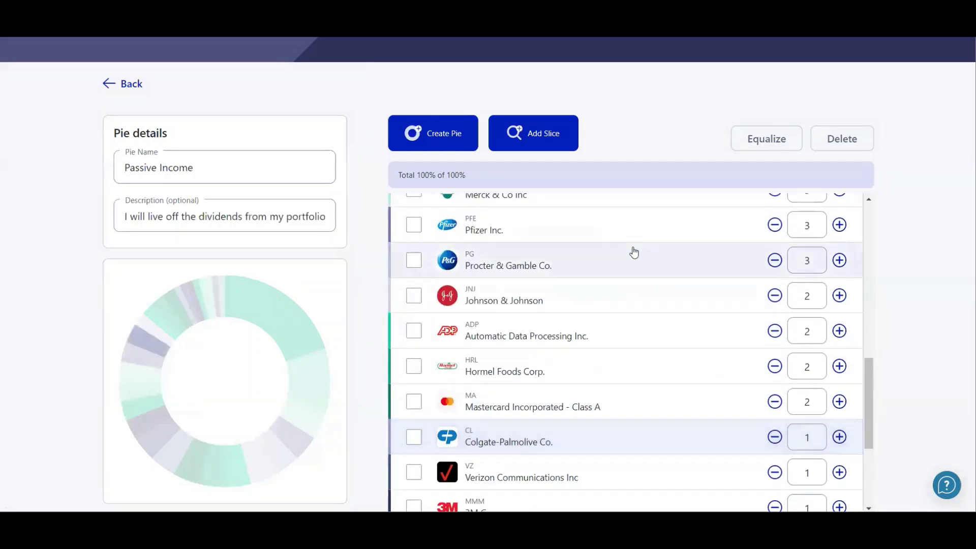
scroll(627, 268, up, 4)
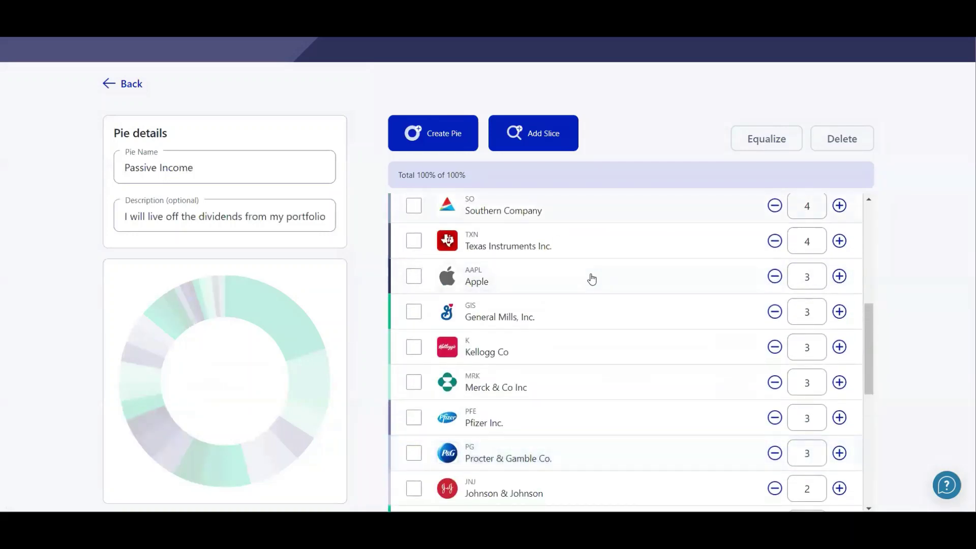
scroll(595, 274, down, 5)
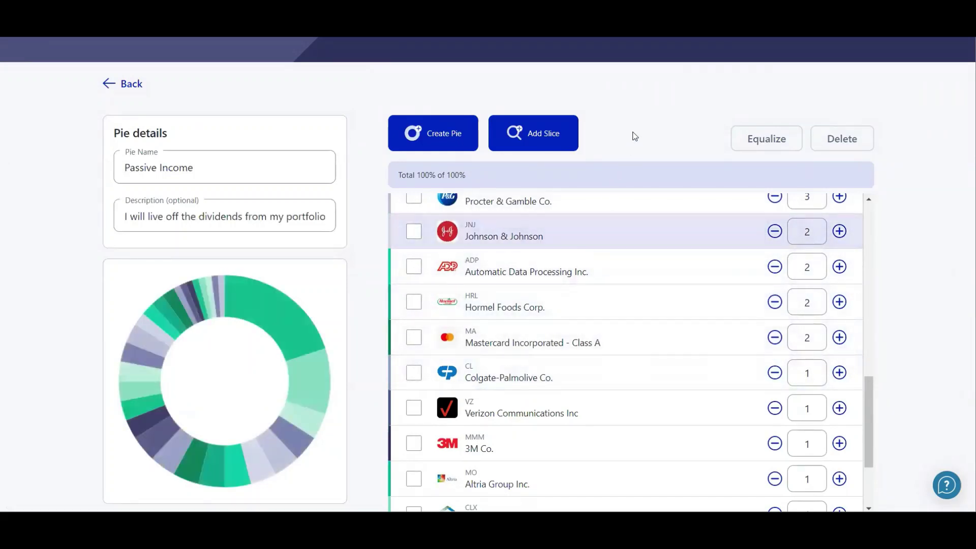
scroll(635, 135, up, 2)
click(138, 150)
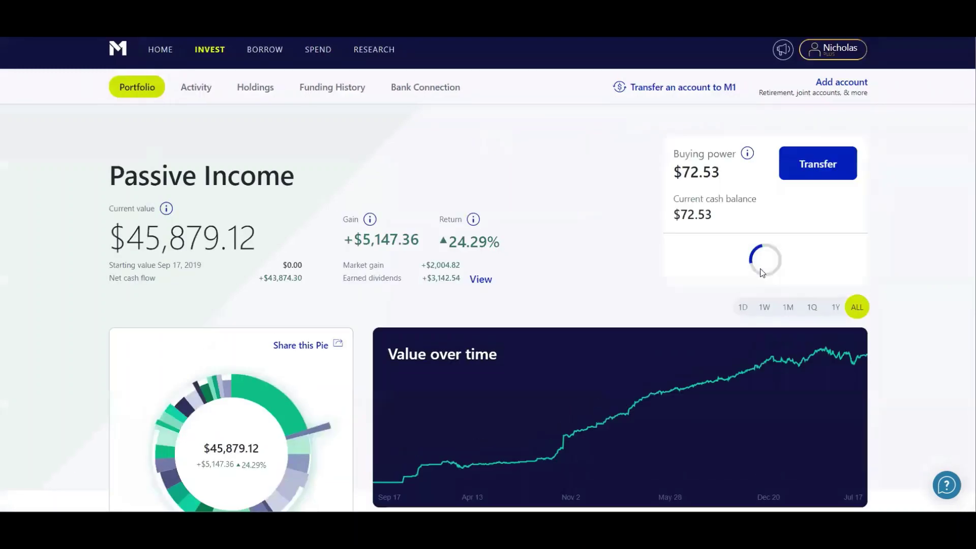
scroll(918, 239, down, 5)
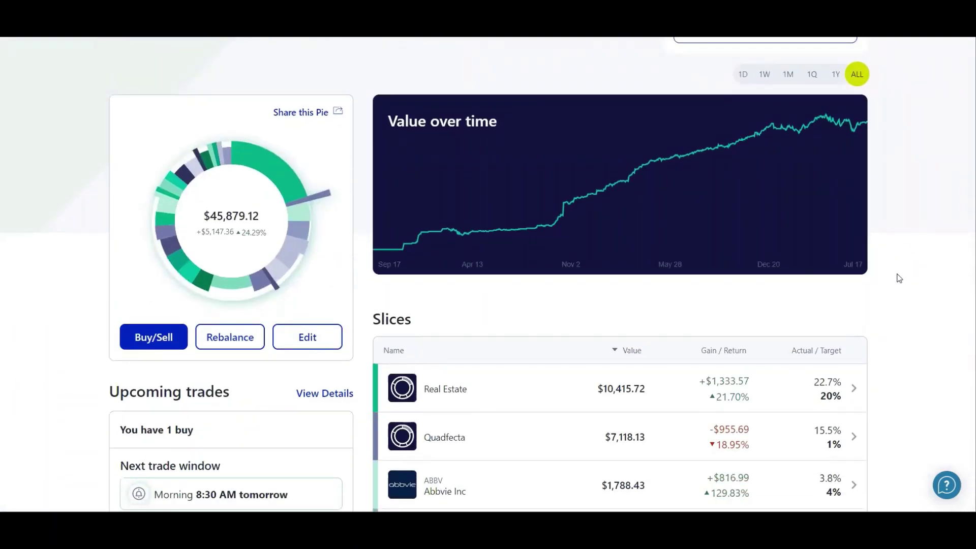
Scroll the Slices table past Clorox Co. (-12.41%) down to Mastercard at $578.81
scroll(887, 282, down, 10)
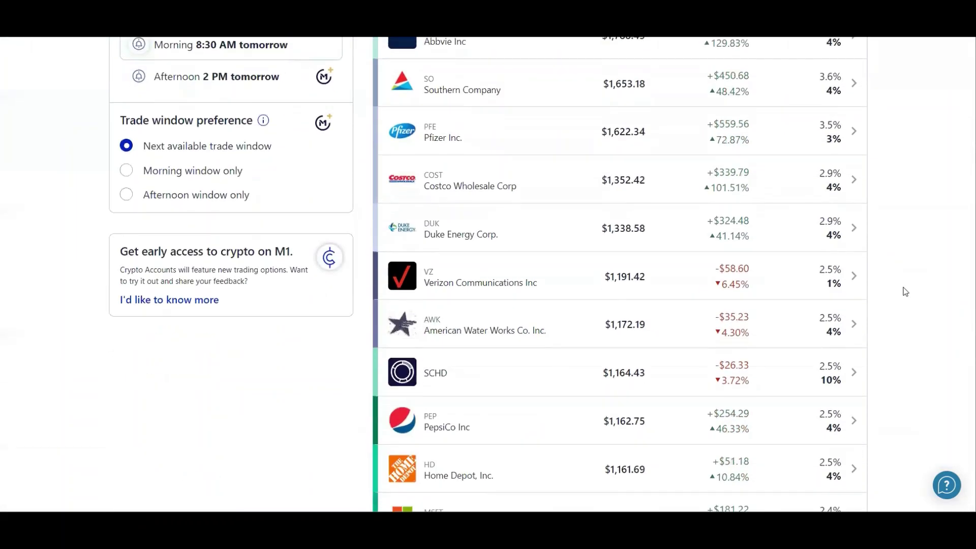
scroll(906, 291, down, 14)
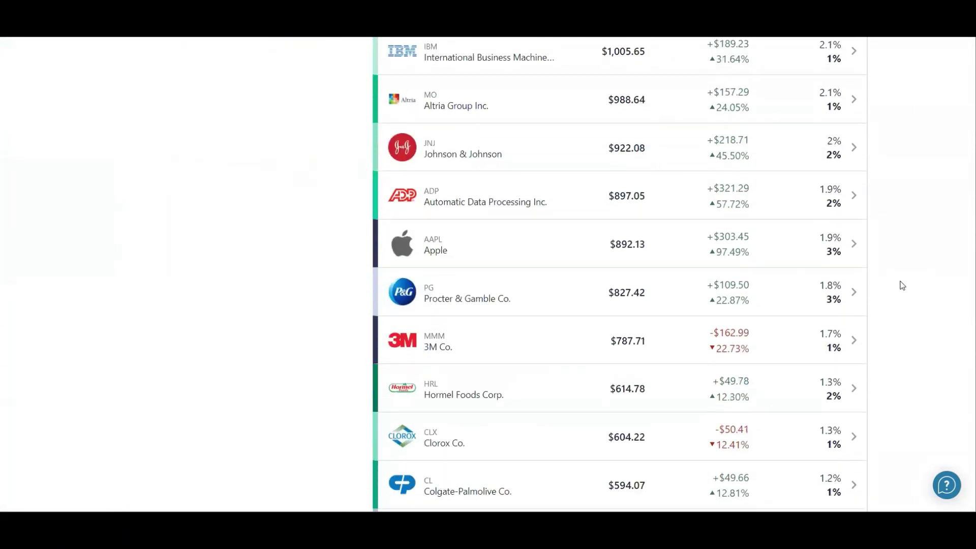
scroll(903, 282, down, 4)
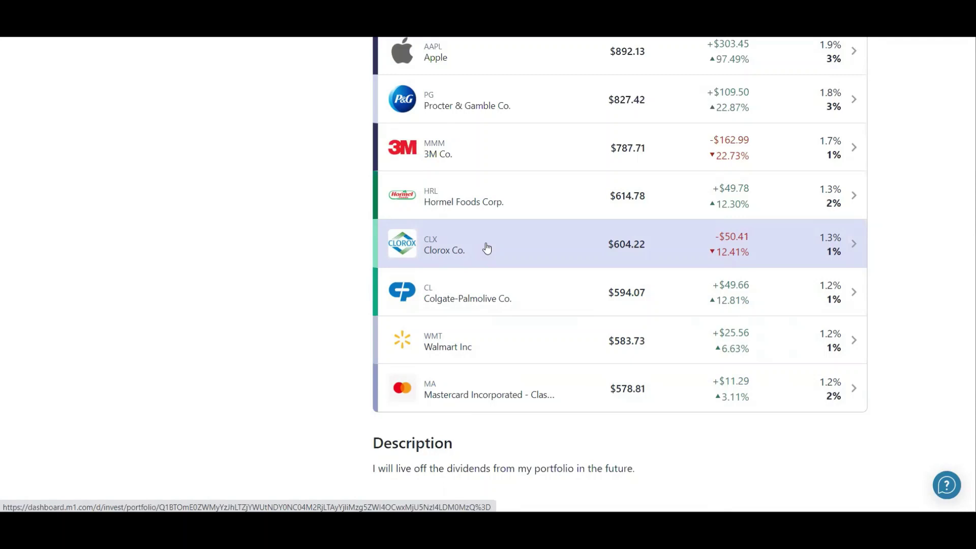
click(487, 248)
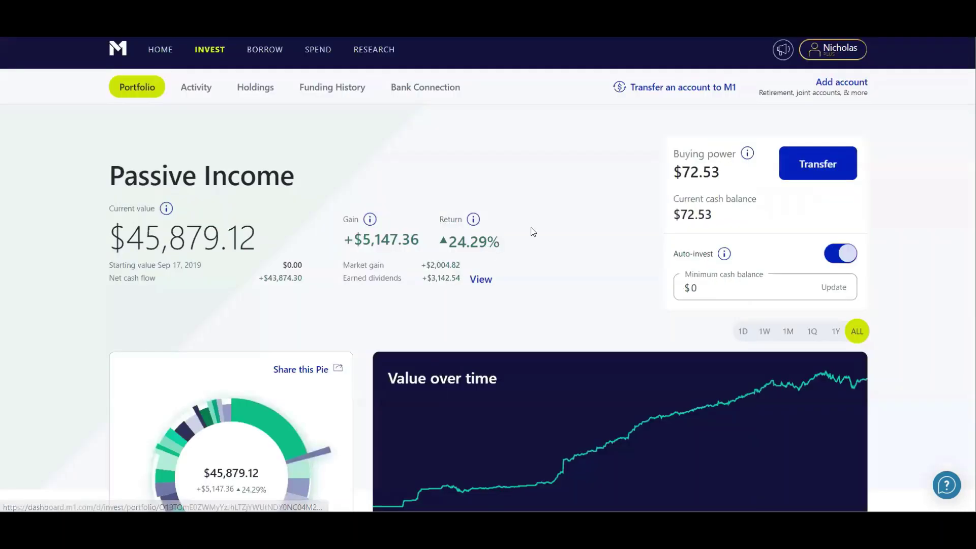
scroll(331, 144, down, 2)
scroll(333, 104, down, 1)
scroll(334, 105, up, 1)
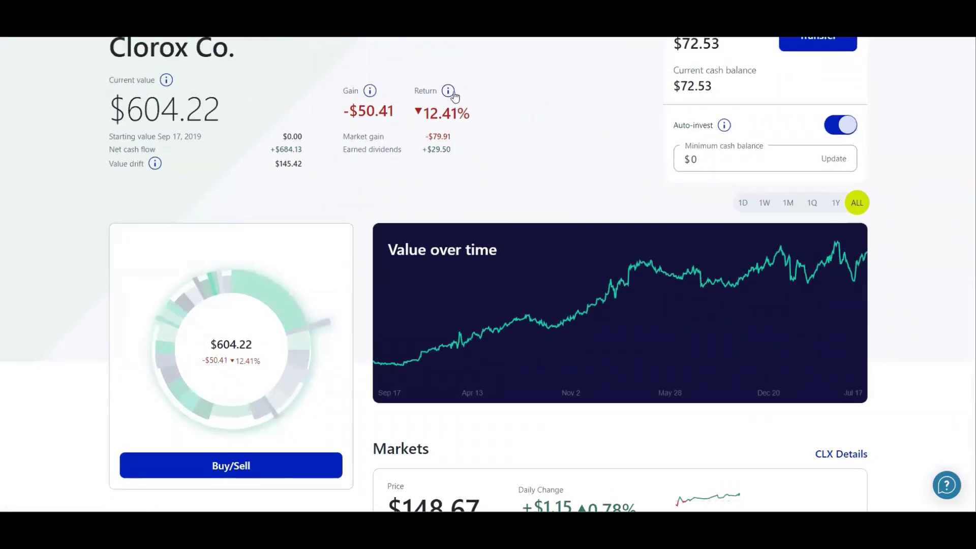
scroll(338, 99, down, 1)
scroll(349, 79, up, 1)
scroll(349, 79, up, 2)
right_click(349, 80)
click(645, 160)
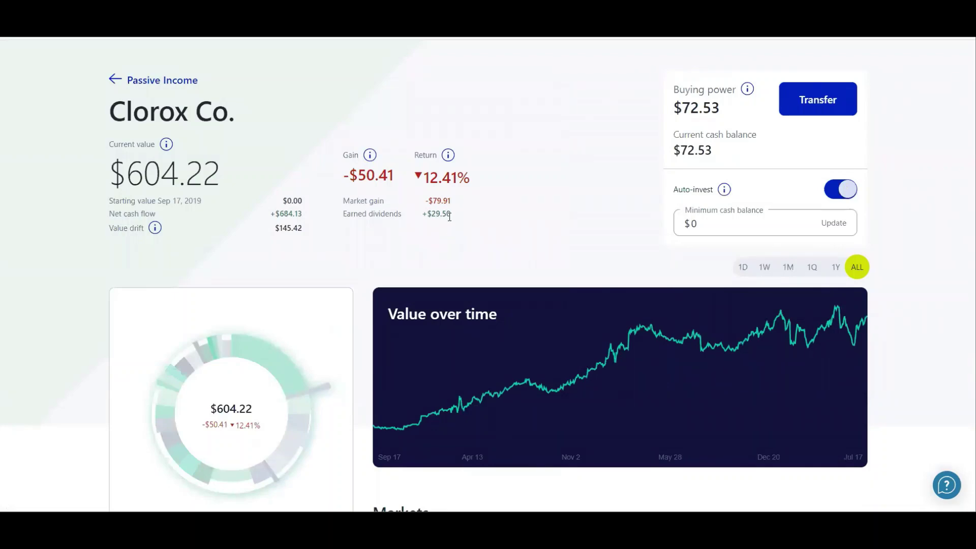
scroll(359, 219, down, 6)
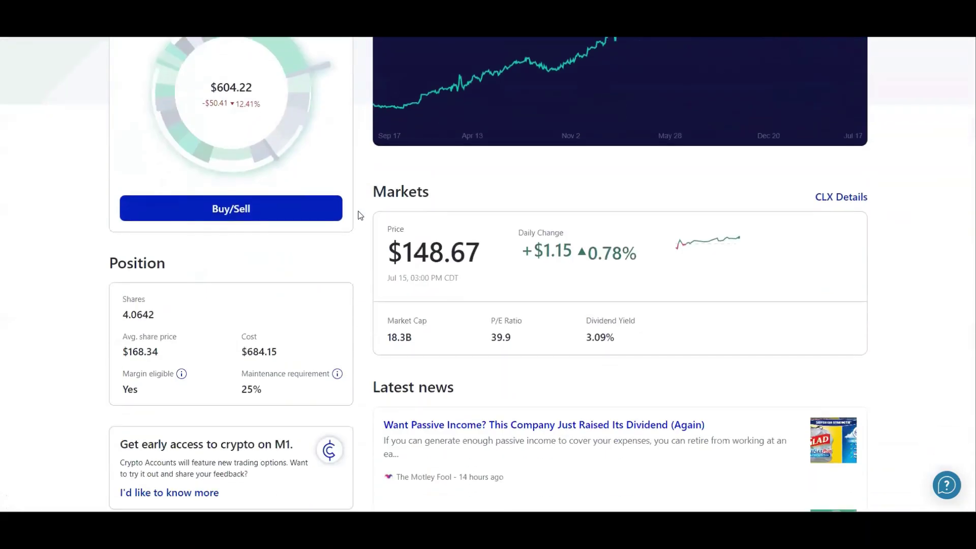
scroll(543, 186, up, 5)
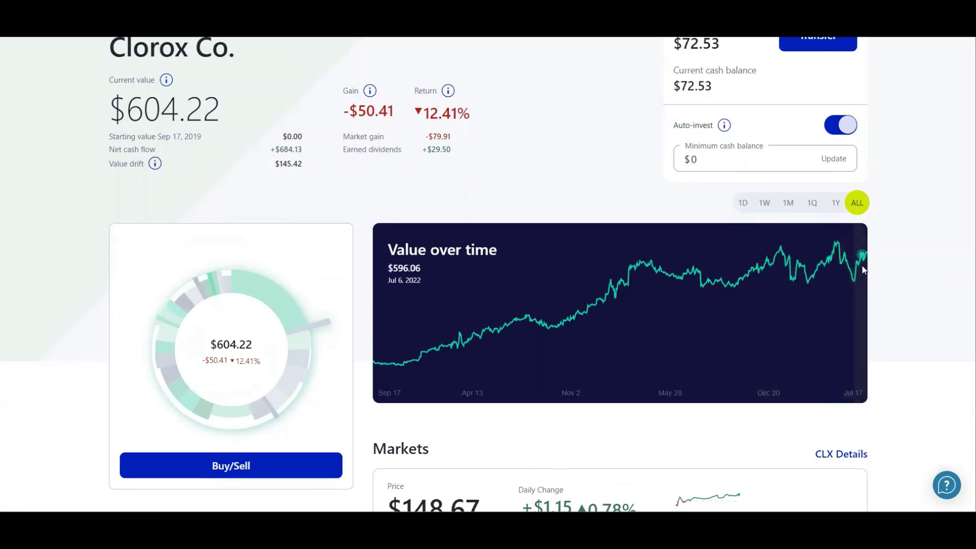
scroll(911, 241, down, 9)
scroll(911, 240, up, 10)
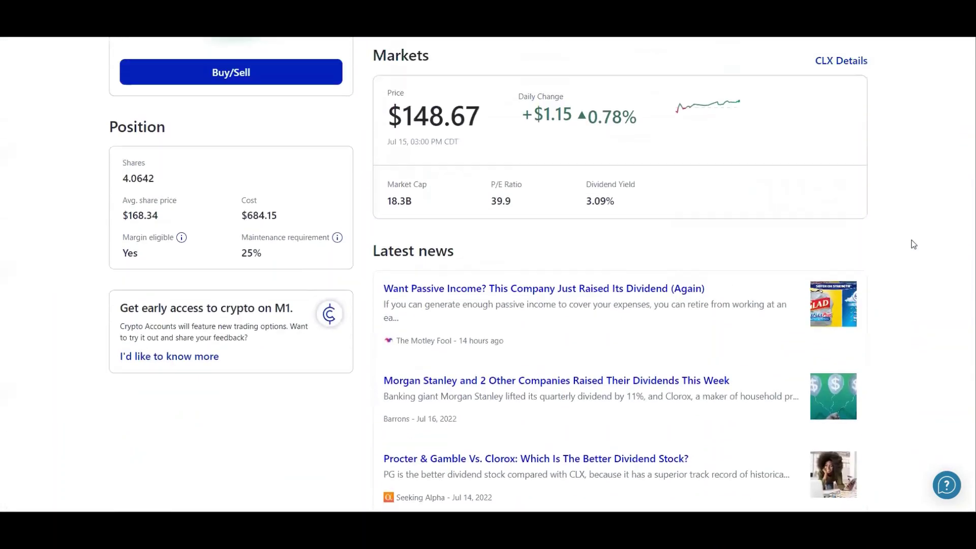
scroll(185, 141, up, 1)
click(185, 142)
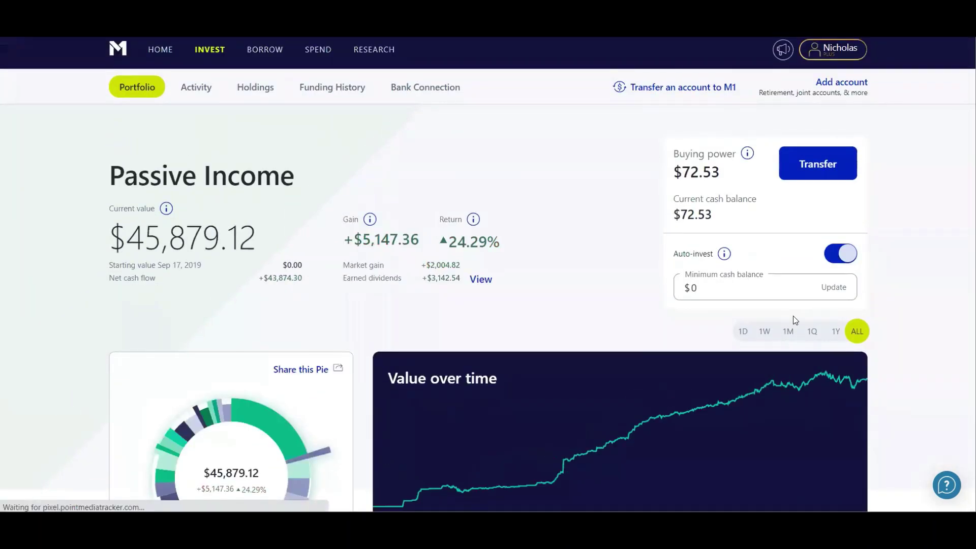
scroll(845, 305, down, 1)
scroll(897, 283, down, 20)
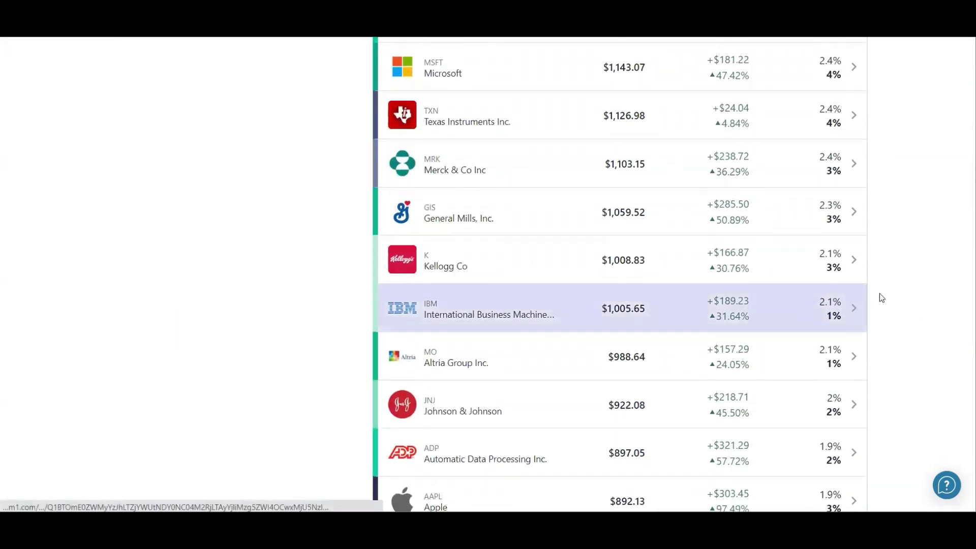
scroll(873, 294, down, 4)
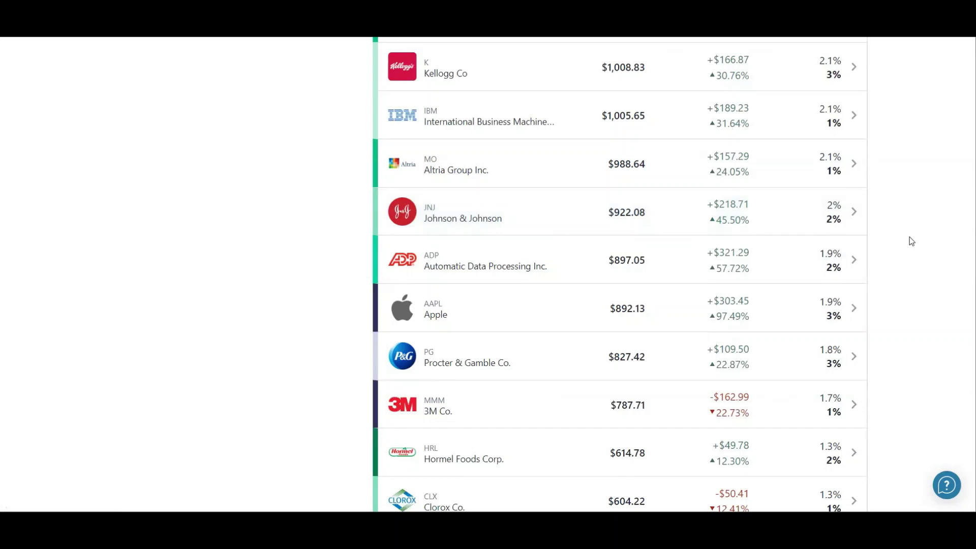
scroll(895, 238, down, 6)
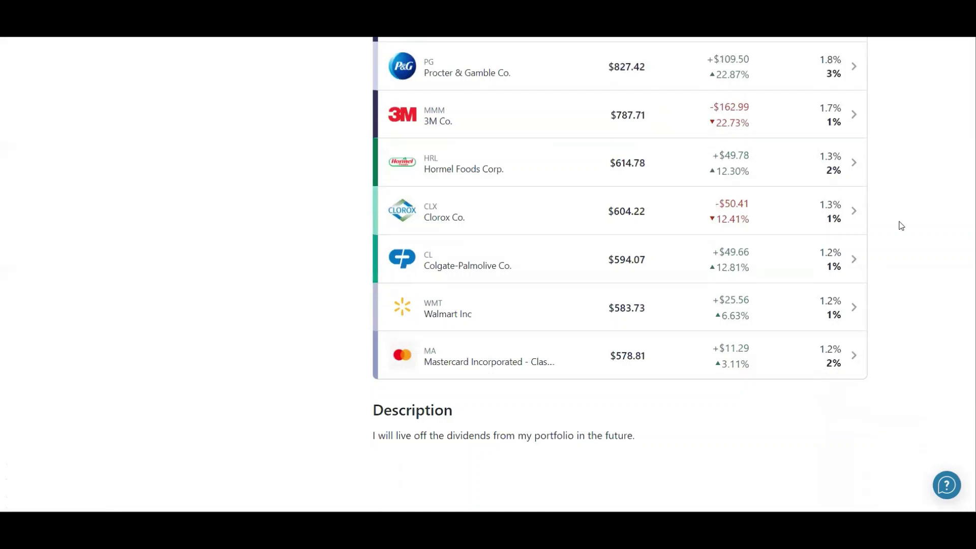
scroll(904, 241, up, 16)
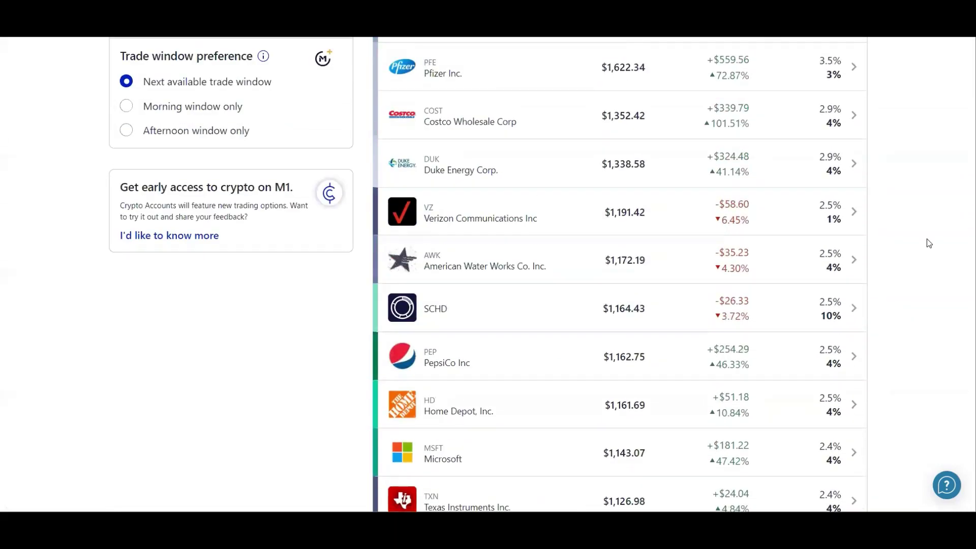
scroll(905, 244, down, 1)
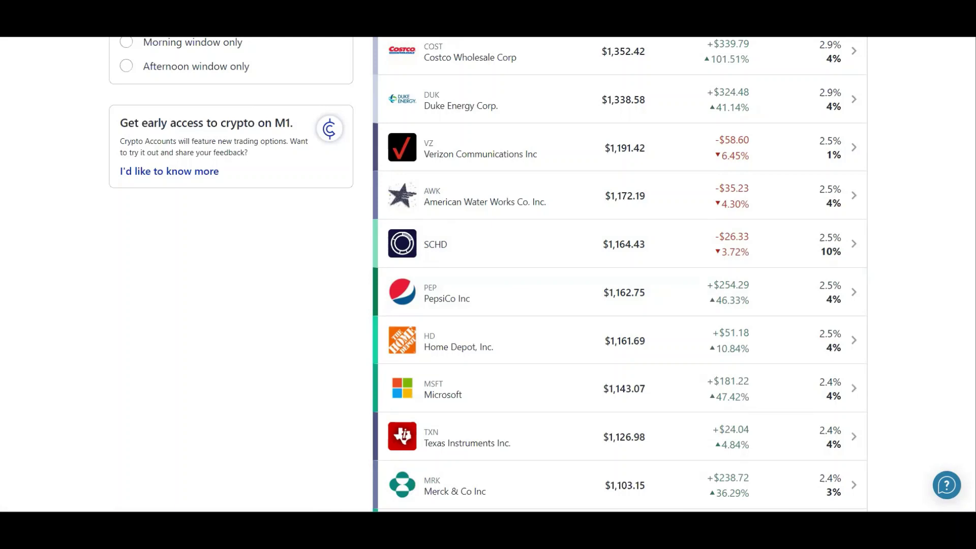
scroll(883, 283, up, 2)
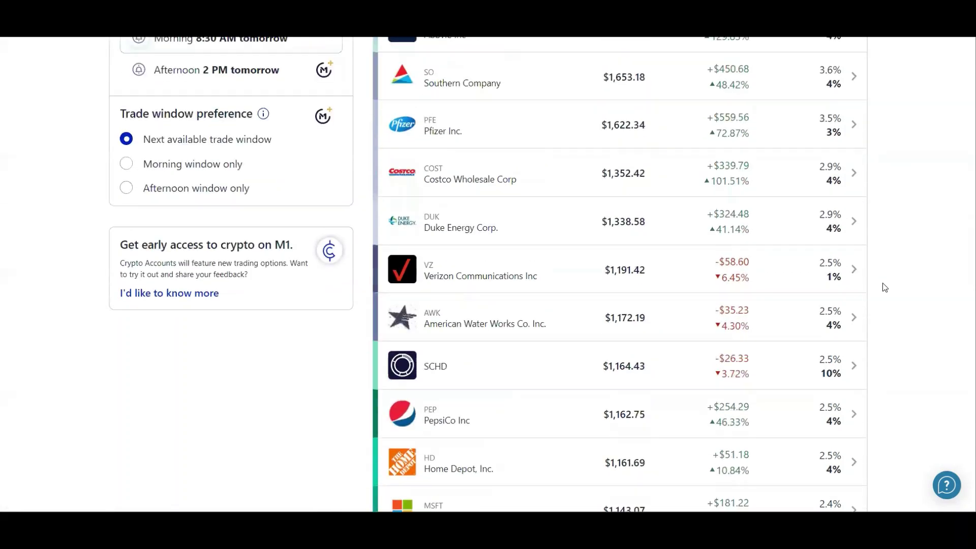
scroll(890, 280, up, 4)
scroll(890, 280, down, 3)
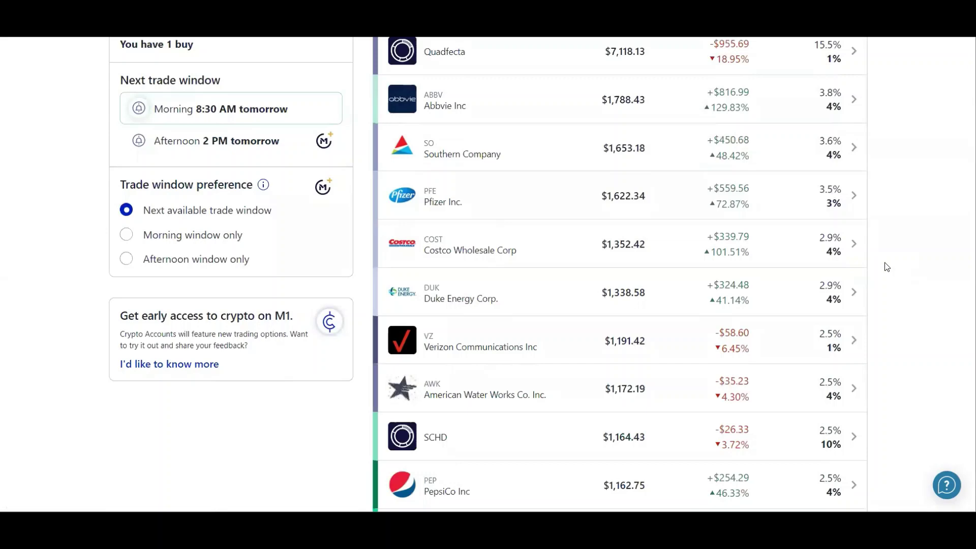
scroll(887, 267, up, 4)
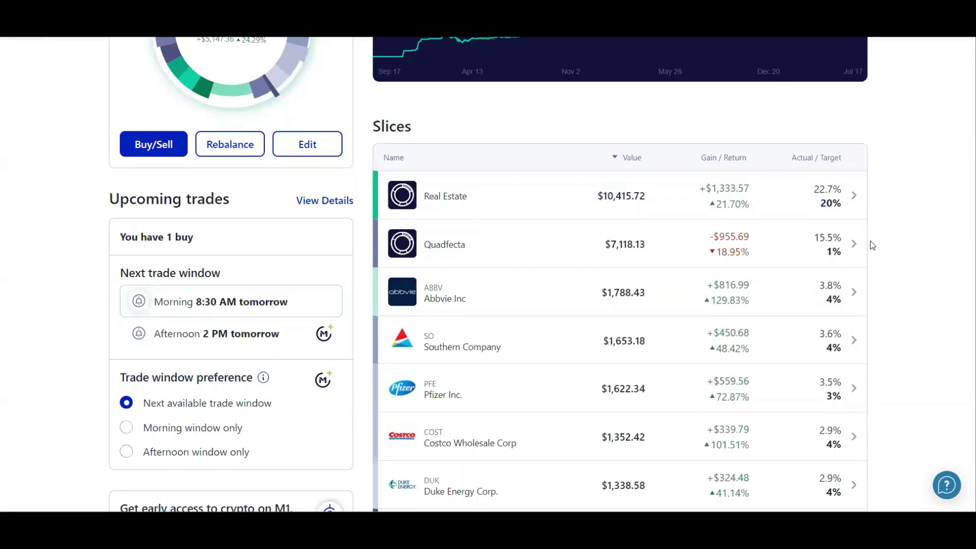
scroll(869, 320, down, 8)
scroll(870, 320, down, 4)
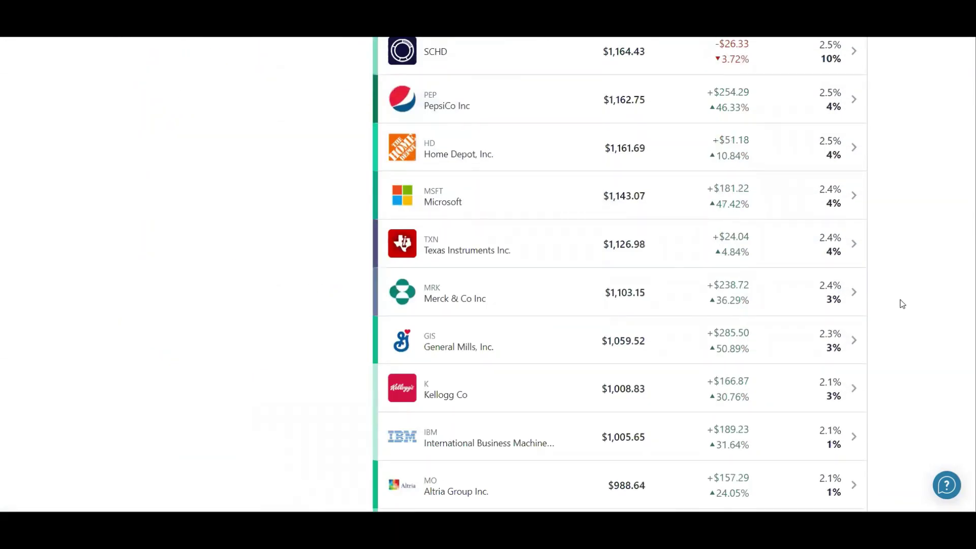
scroll(908, 308, up, 1)
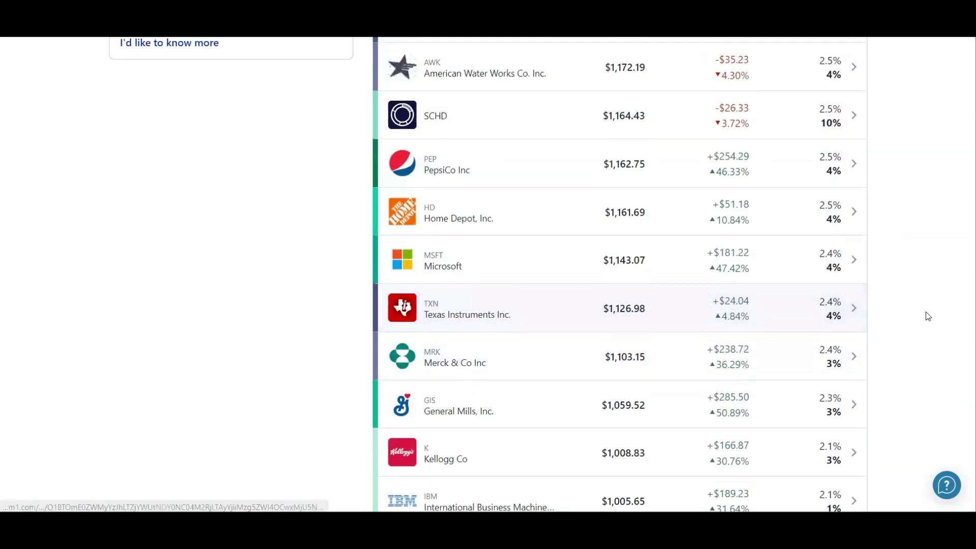
scroll(923, 273, up, 18)
scroll(925, 263, down, 4)
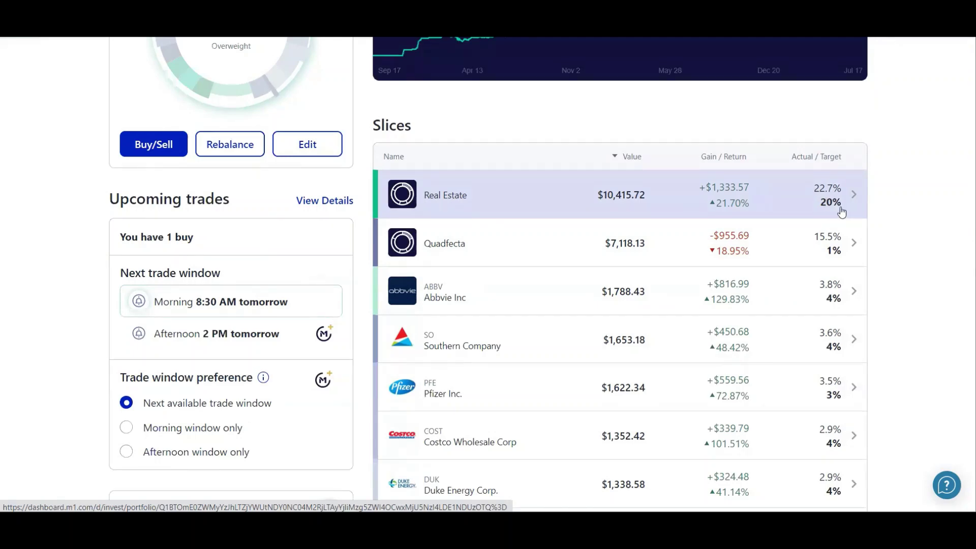
scroll(910, 182, down, 8)
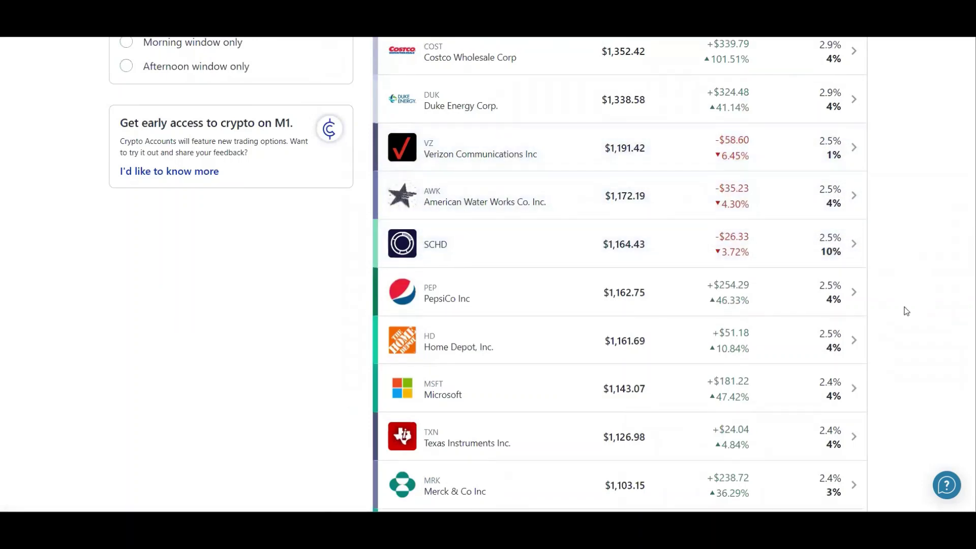
scroll(910, 282, down, 9)
scroll(913, 272, down, 4)
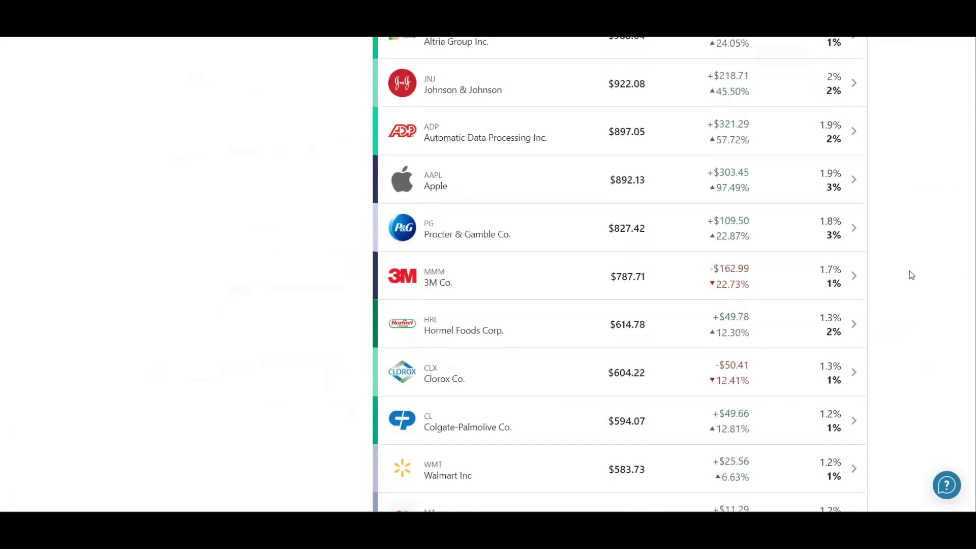
scroll(912, 275, down, 4)
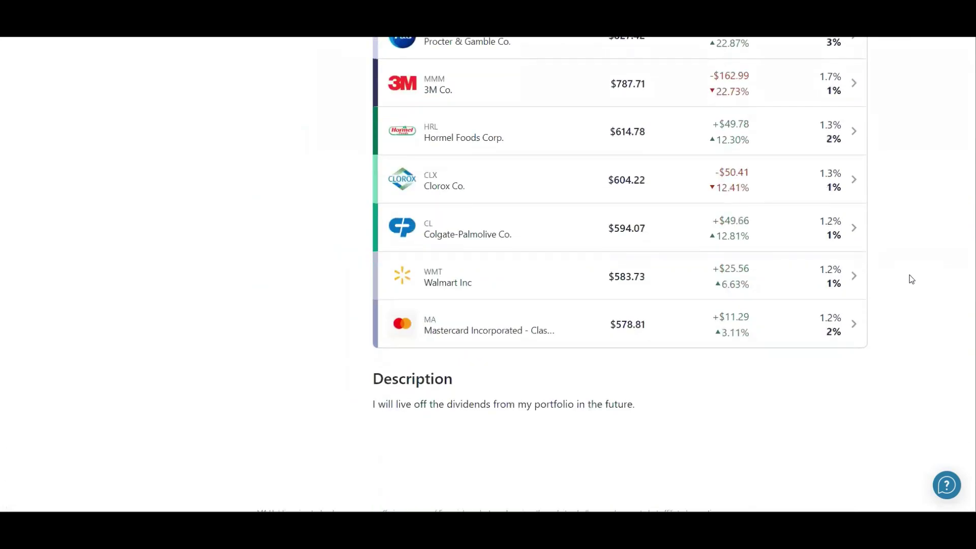
scroll(917, 272, up, 9)
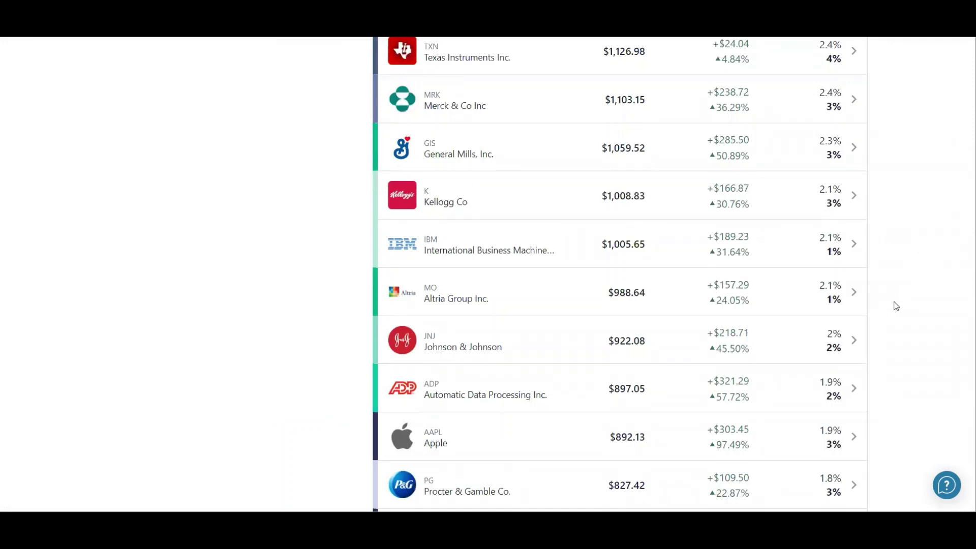
scroll(940, 323, up, 6)
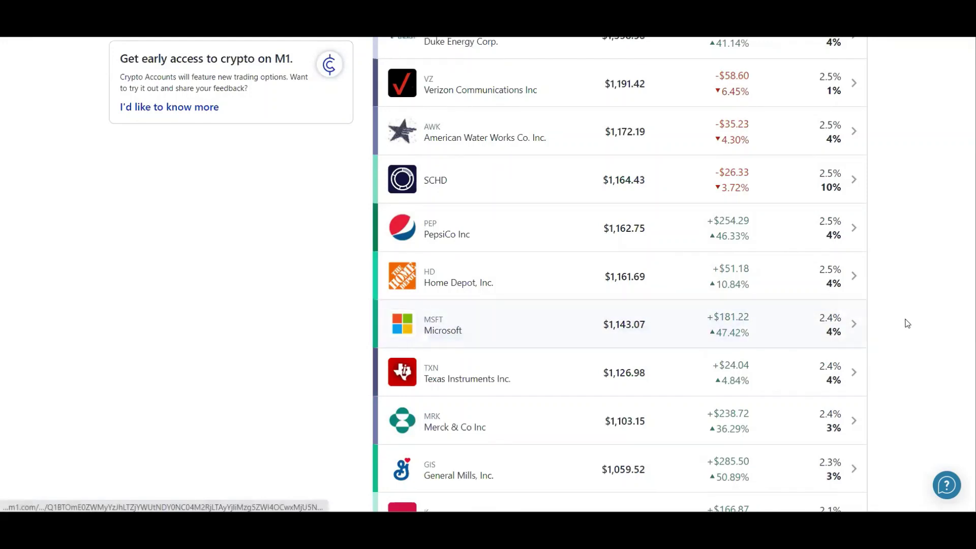
scroll(904, 322, up, 4)
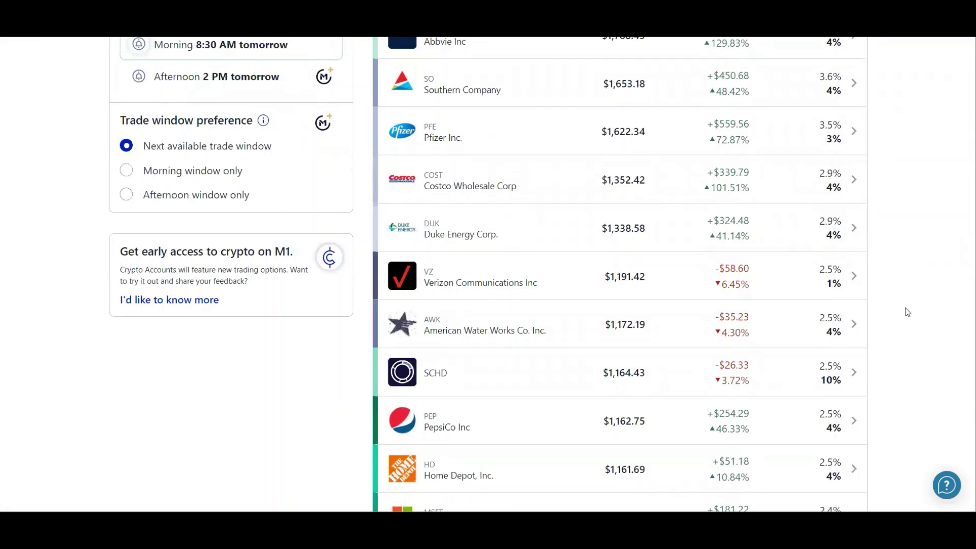
scroll(905, 313, down, 11)
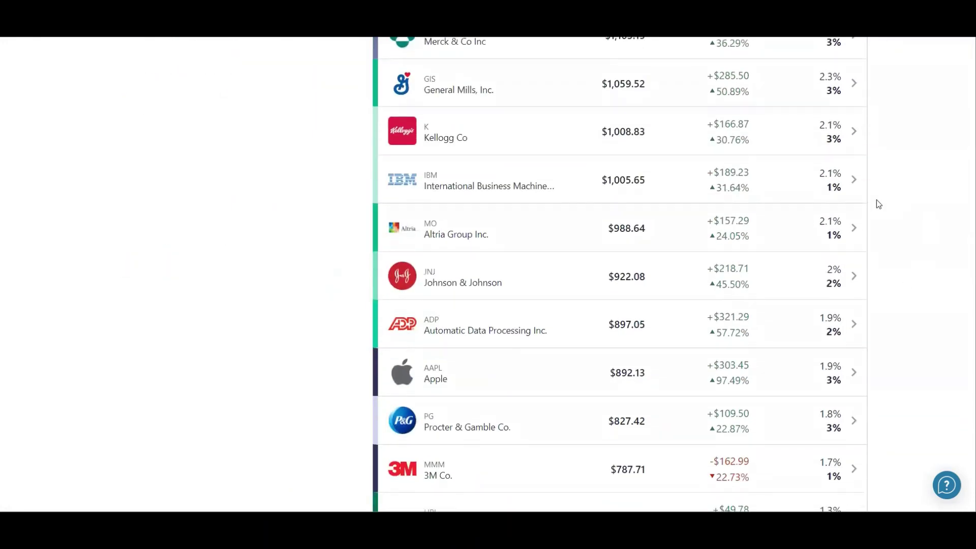
scroll(930, 242, down, 4)
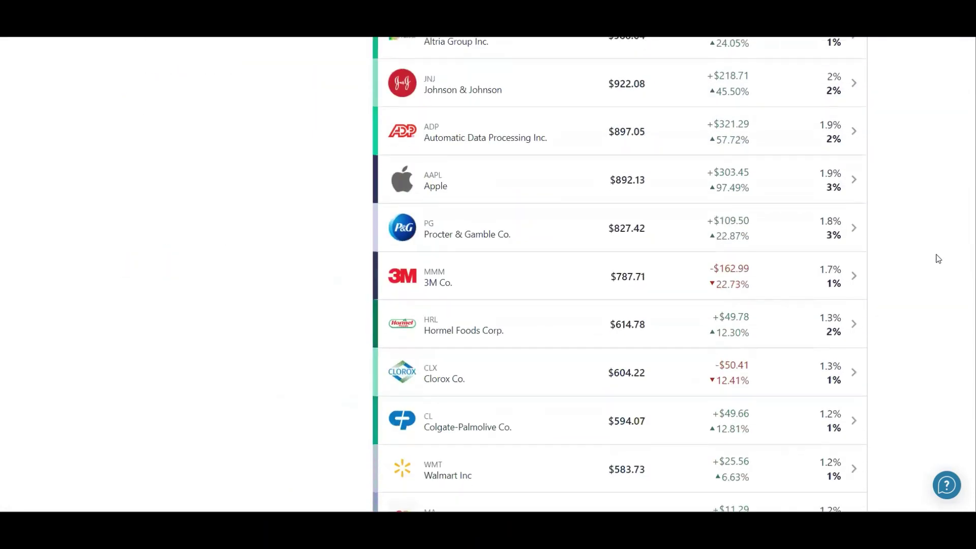
scroll(874, 282, down, 2)
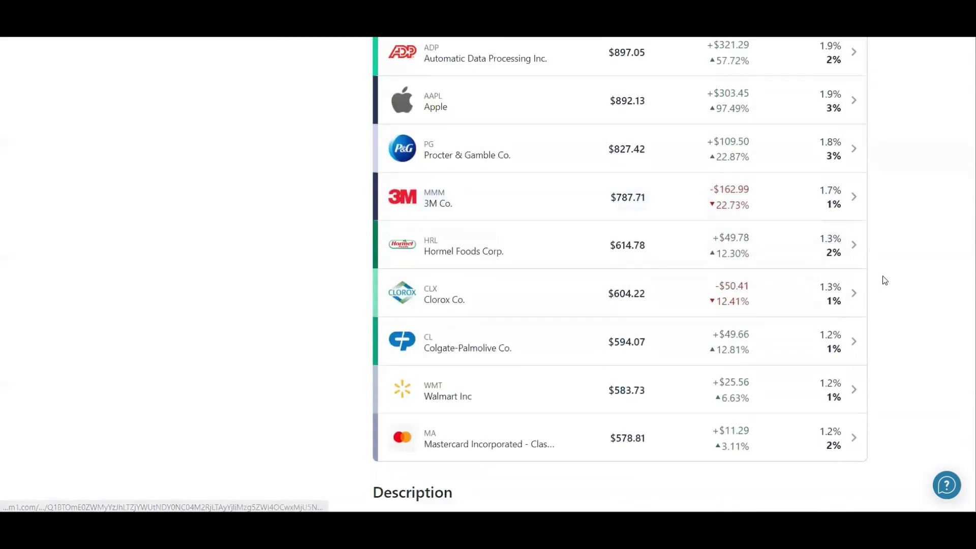
scroll(896, 312, down, 2)
scroll(900, 375, up, 8)
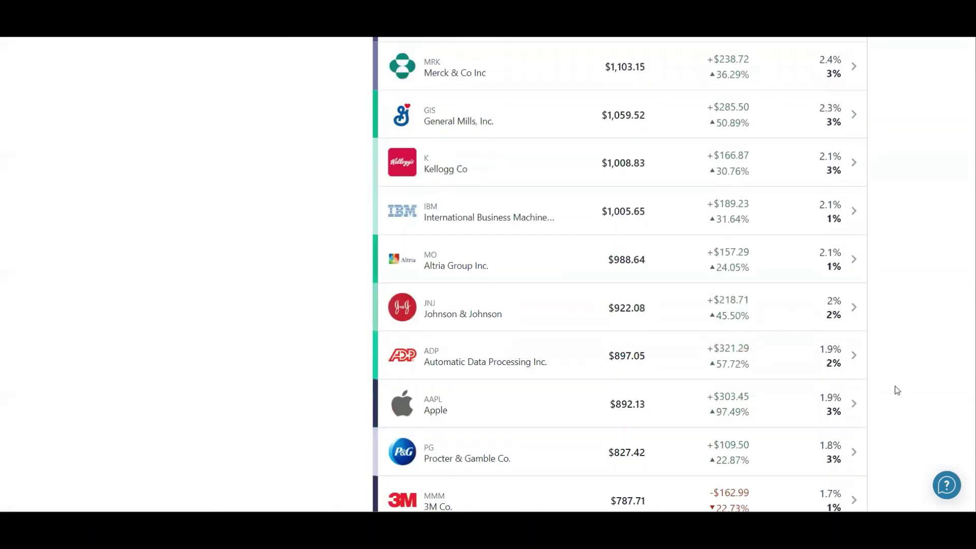
scroll(900, 384, up, 15)
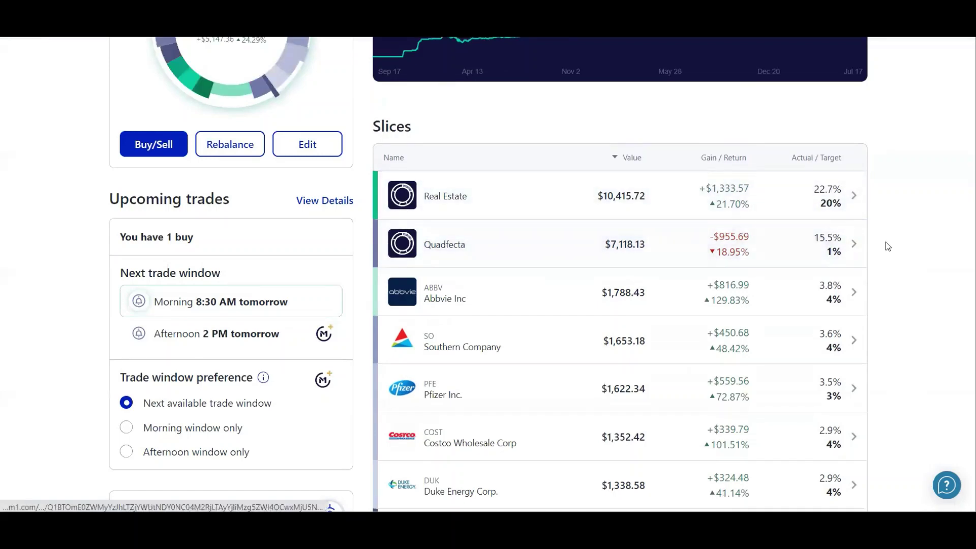
scroll(909, 239, down, 6)
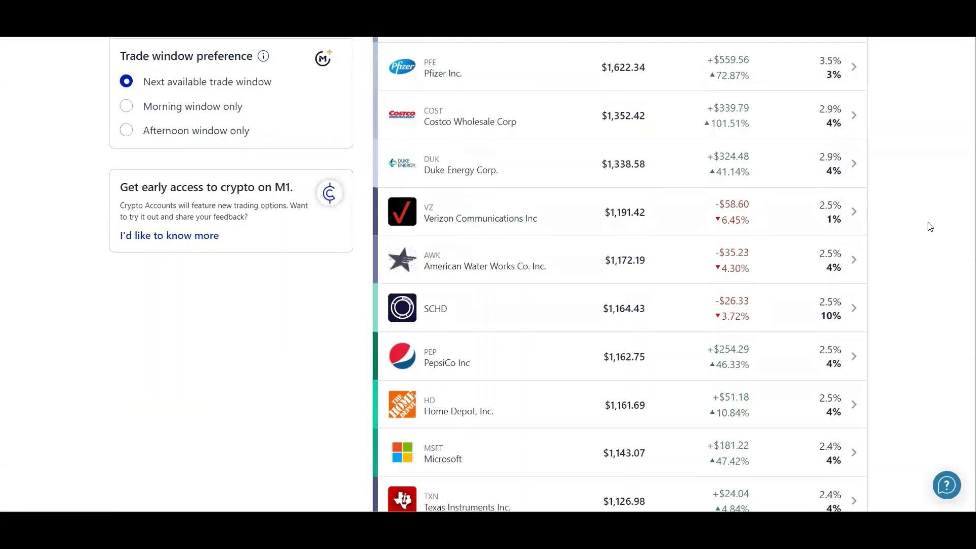
scroll(929, 225, up, 6)
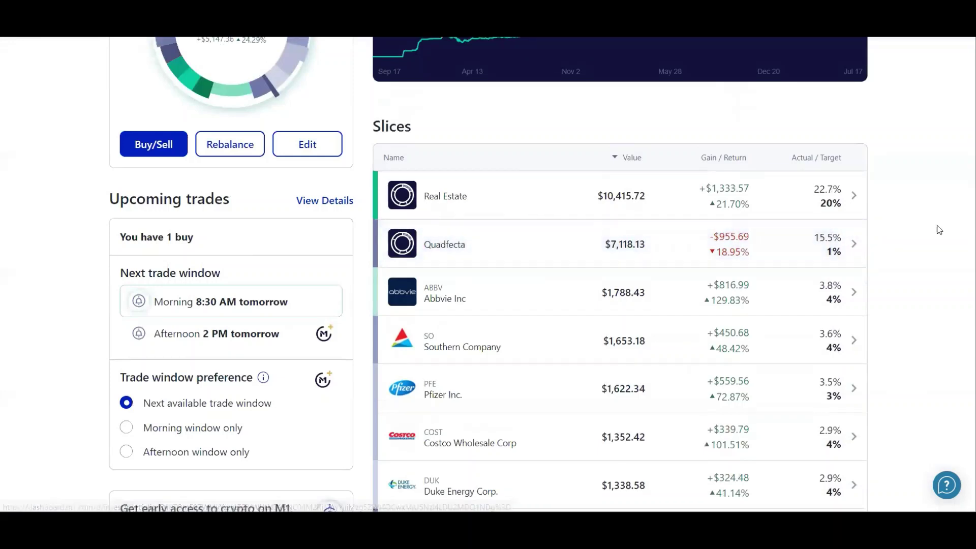
scroll(940, 247, down, 1)
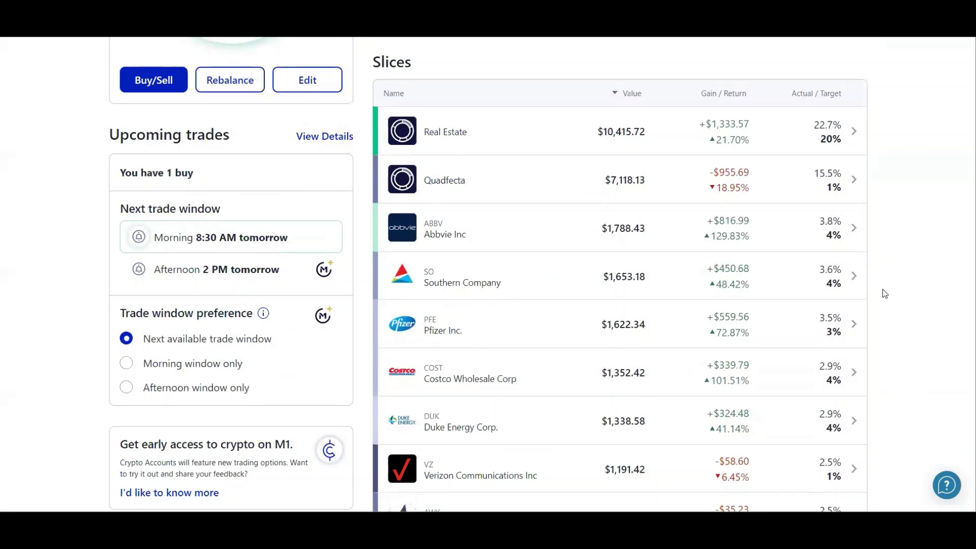
scroll(882, 292, down, 7)
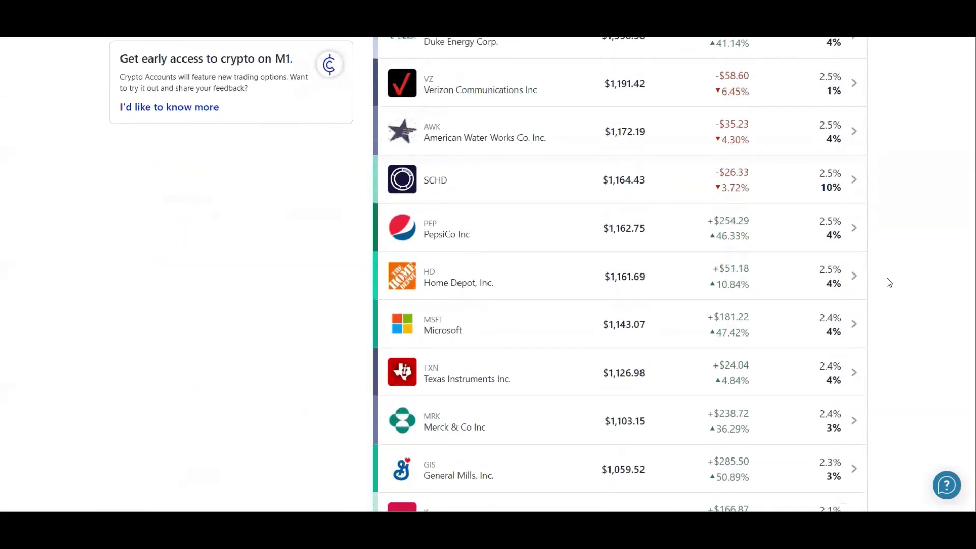